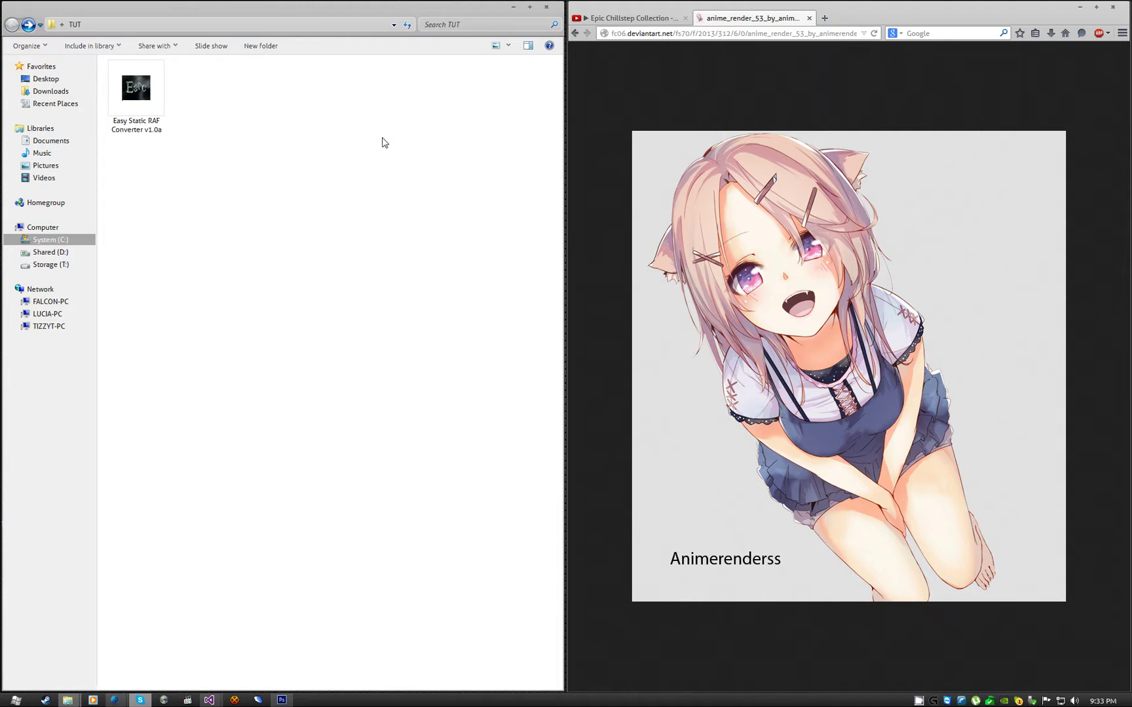
# Google the converter author's name 'tizzyt' in a new tab
pyautogui.moveTo(354, 8); pyautogui.dragTo(3, 189)
pyautogui.click(824, 18)
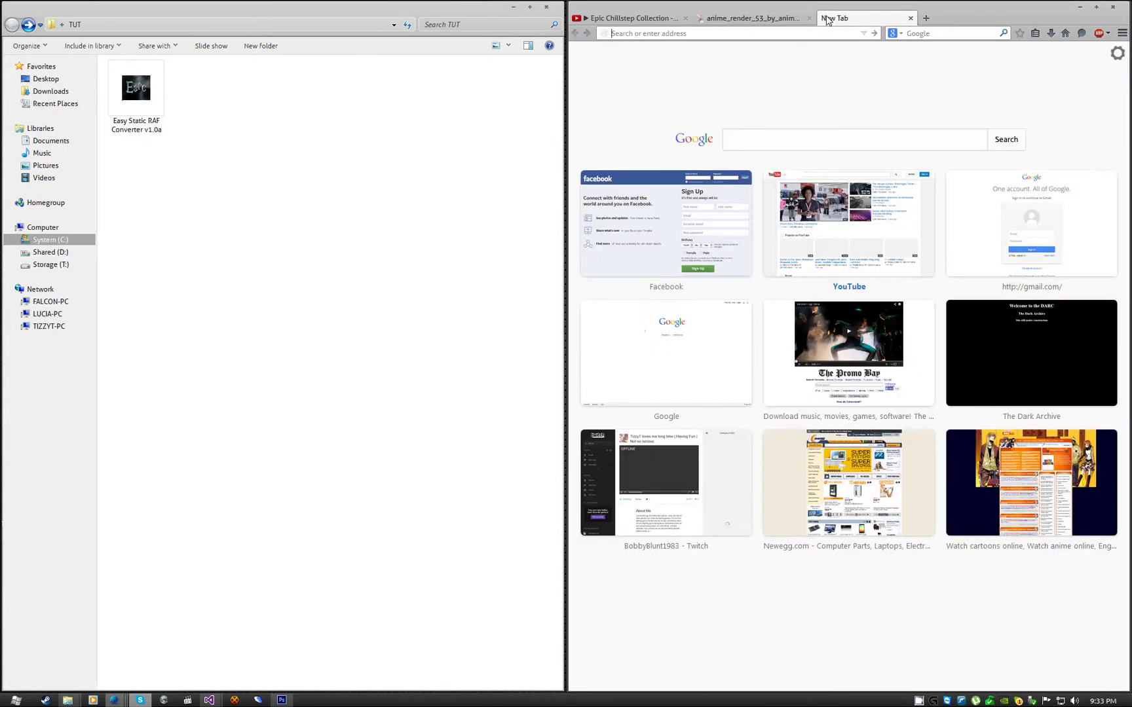
pyautogui.click(818, 129)
pyautogui.write('tizz')
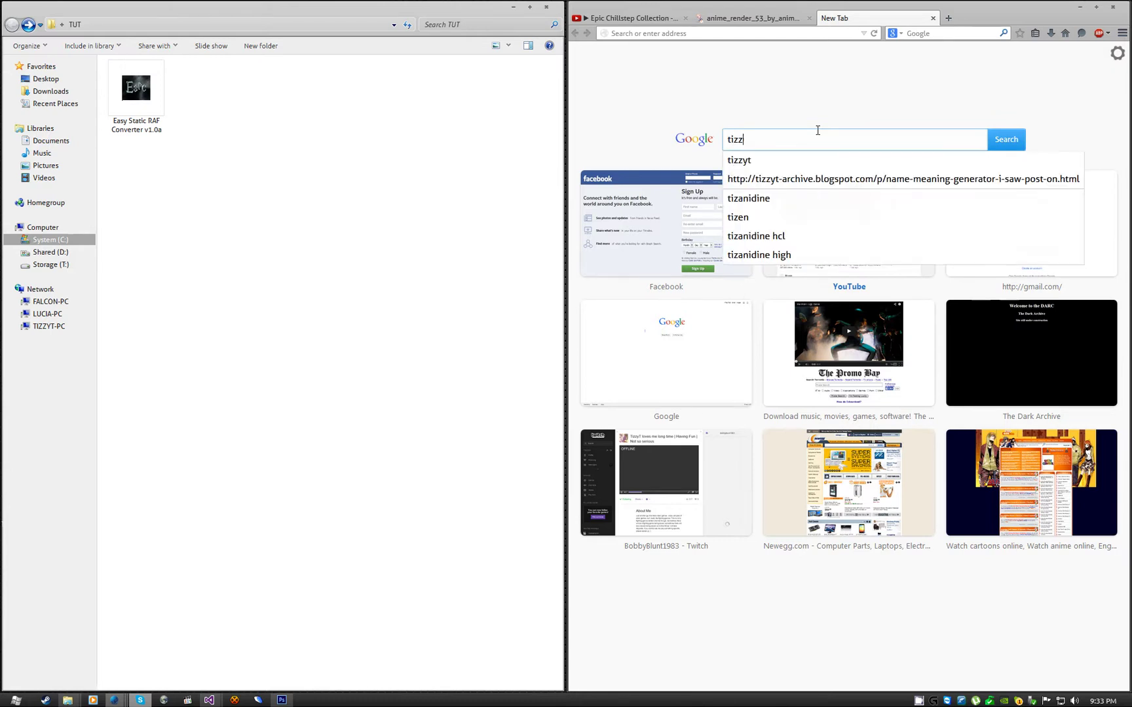
pyautogui.write('yt')
pyautogui.press('Return')
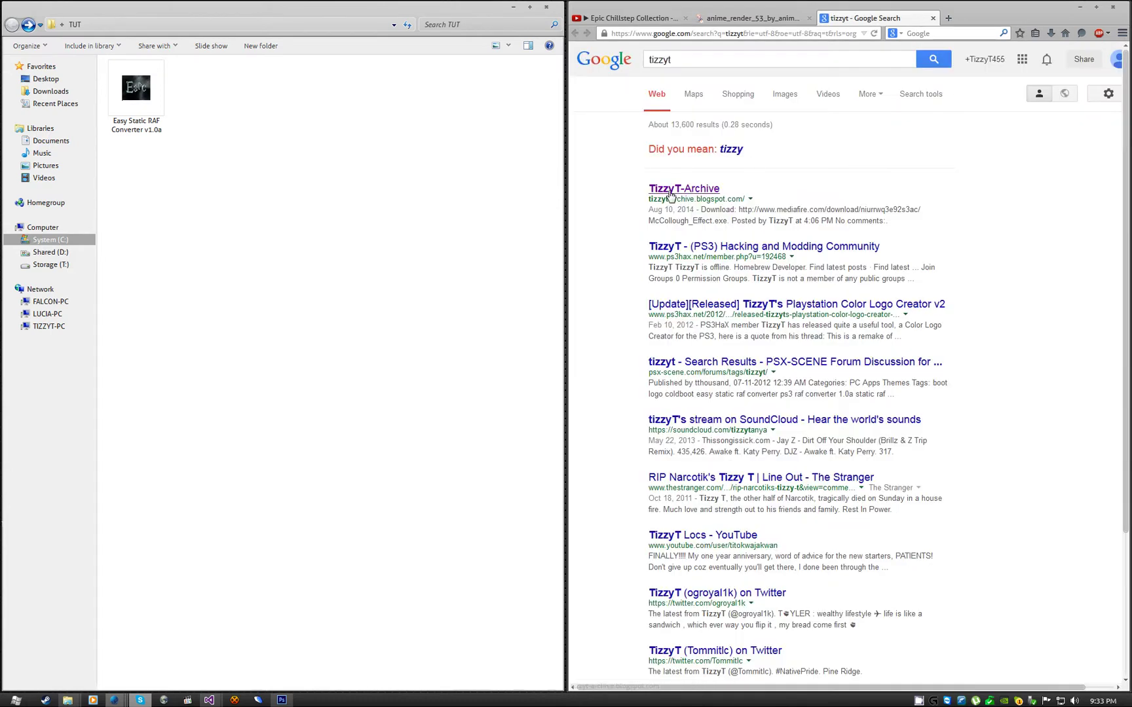
# Open the author's archive blog and its 2012 [Fixed] EasyStaticRafConverter post
pyautogui.click(670, 193)
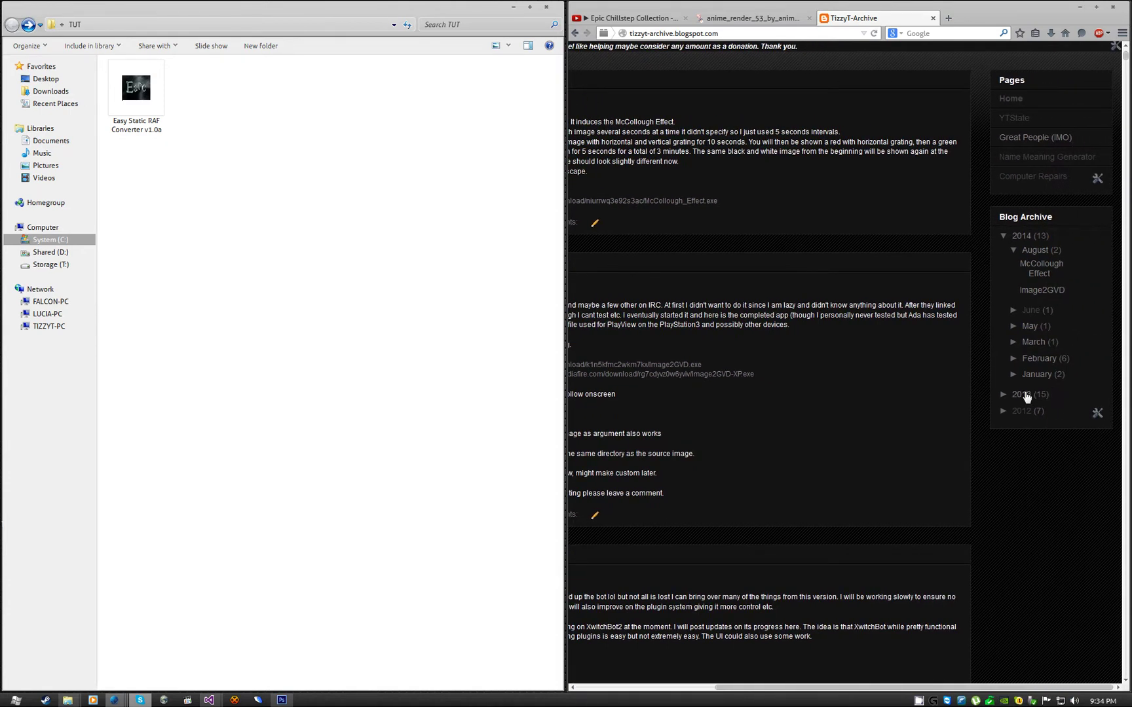
pyautogui.click(1022, 411)
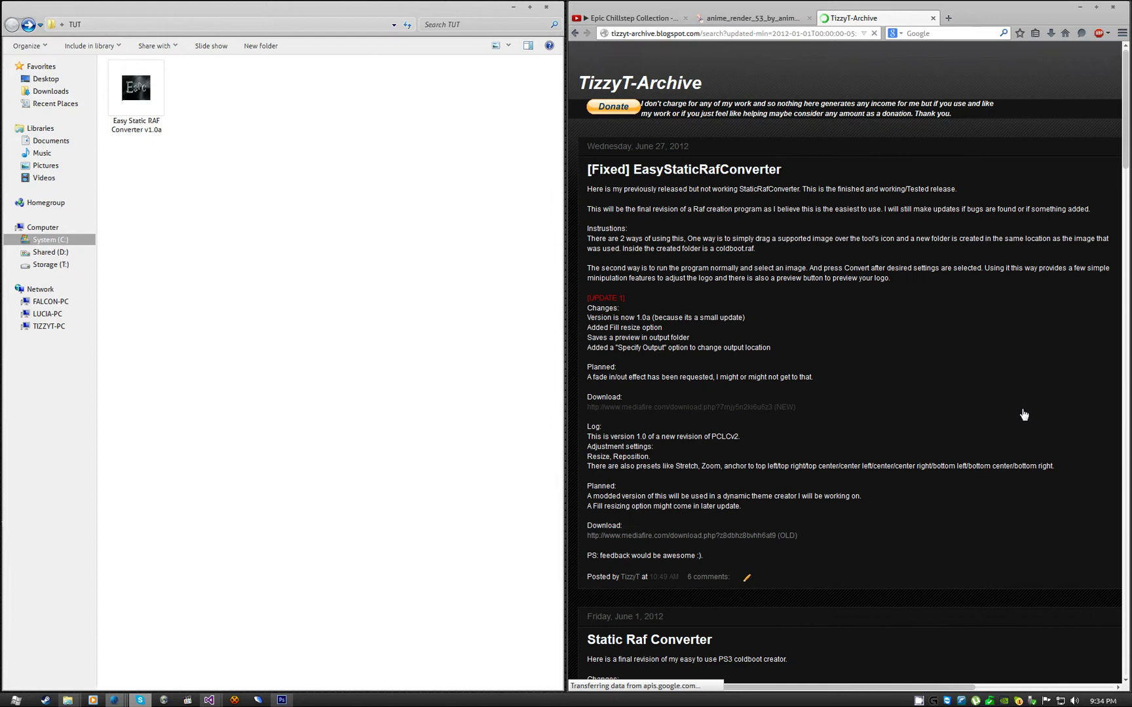
pyautogui.click(678, 171)
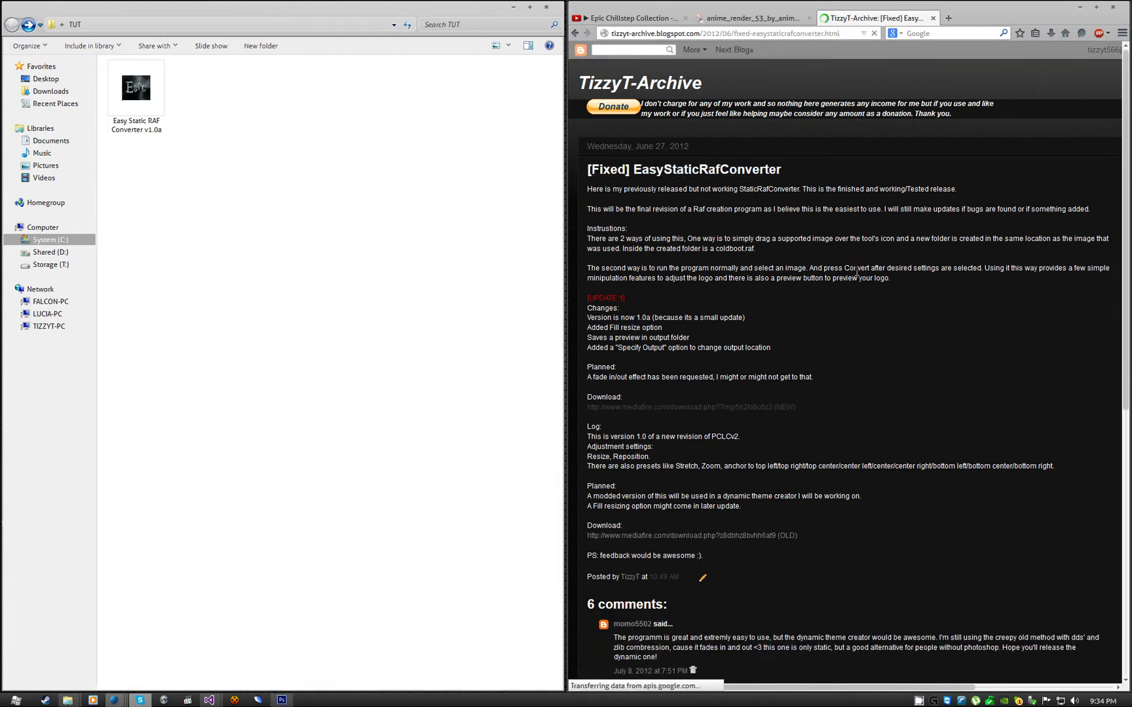
pyautogui.scroll(-3, 858, 265)
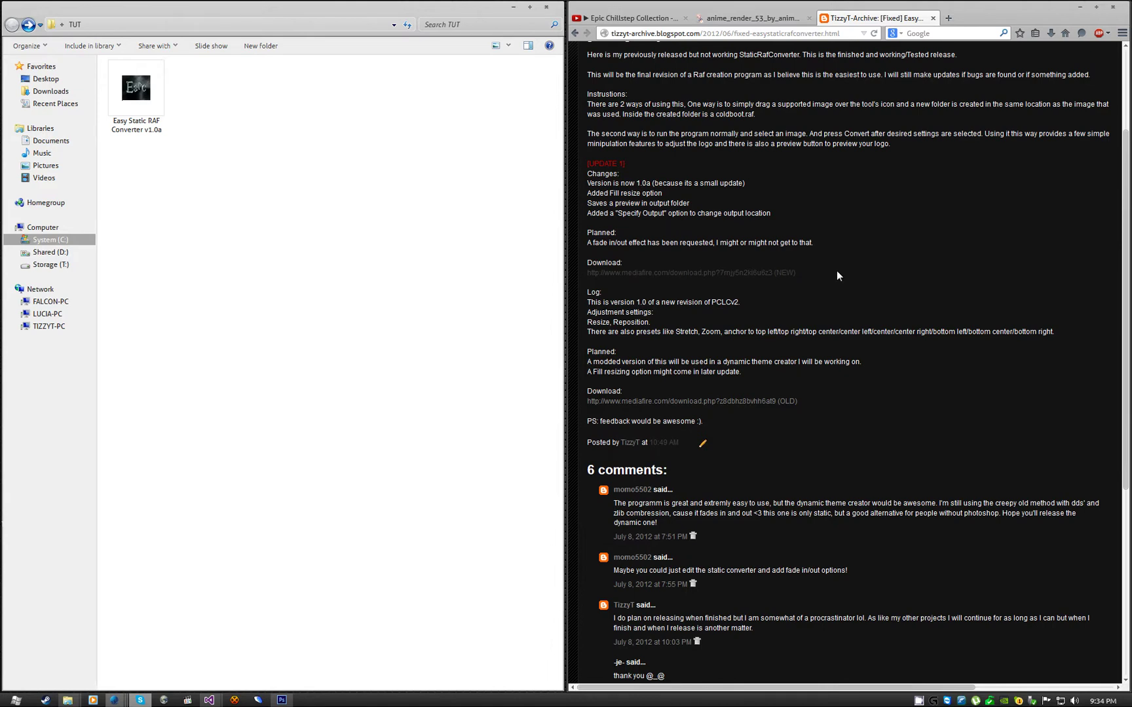
pyautogui.scroll(3, 746, 302)
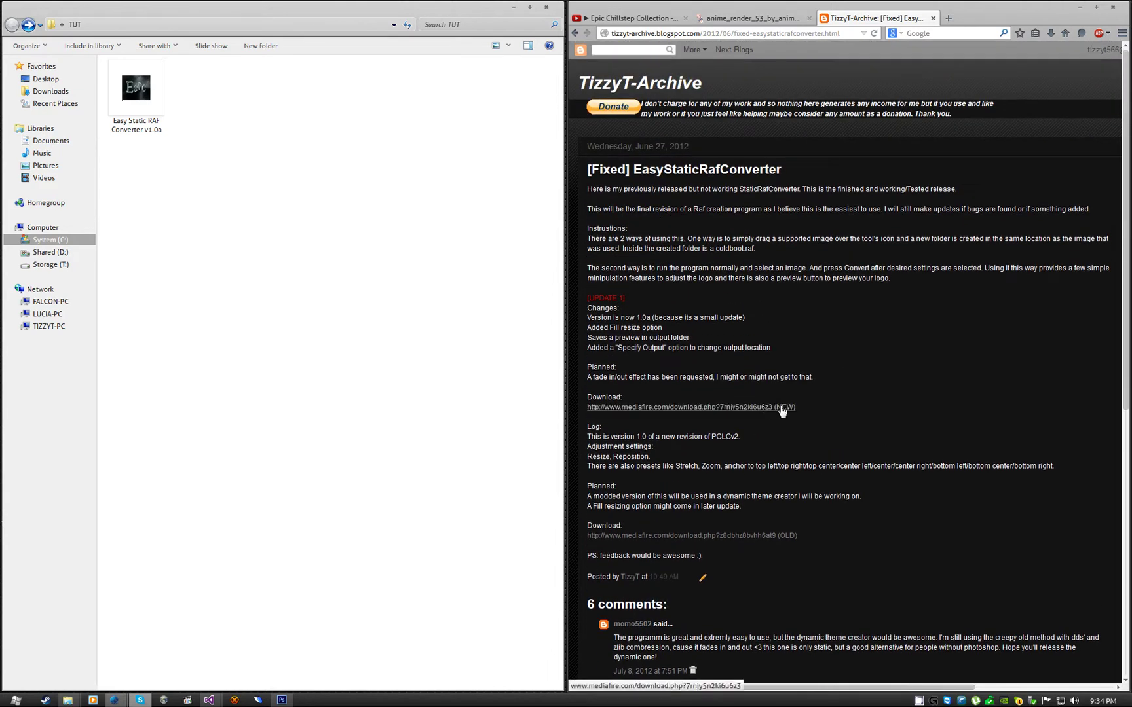
# Open the (NEW) MediaFire download page for Easy Static RAF Converter v1.0a
pyautogui.click(138, 98)
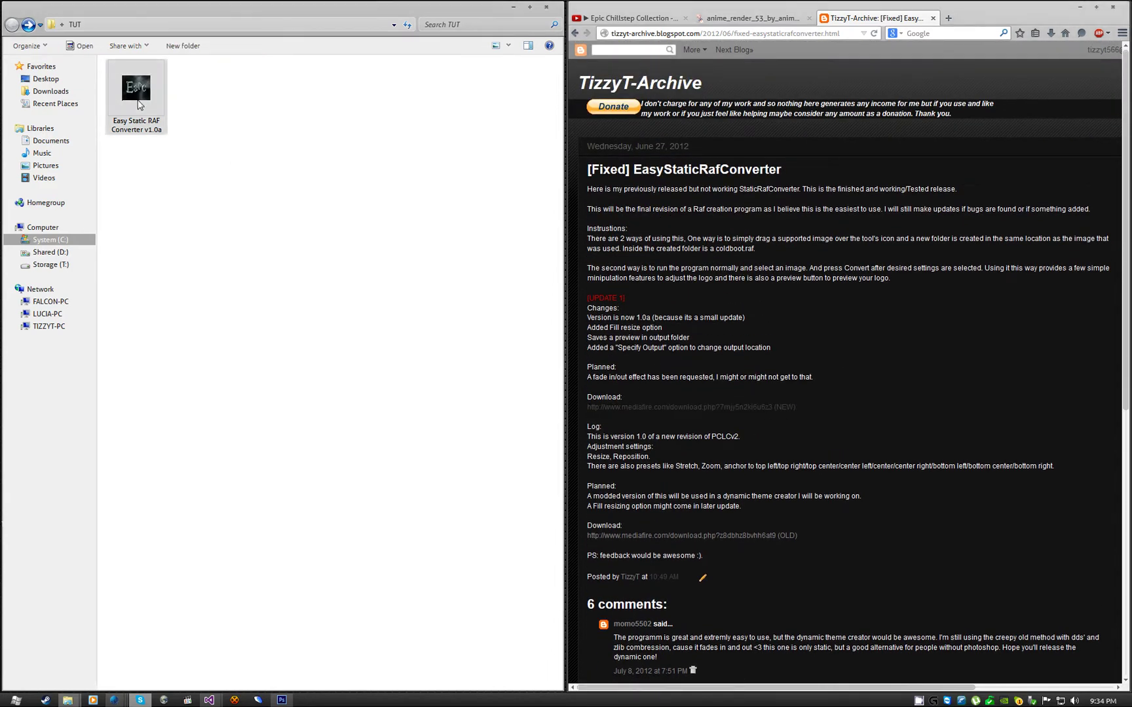
pyautogui.click(790, 418)
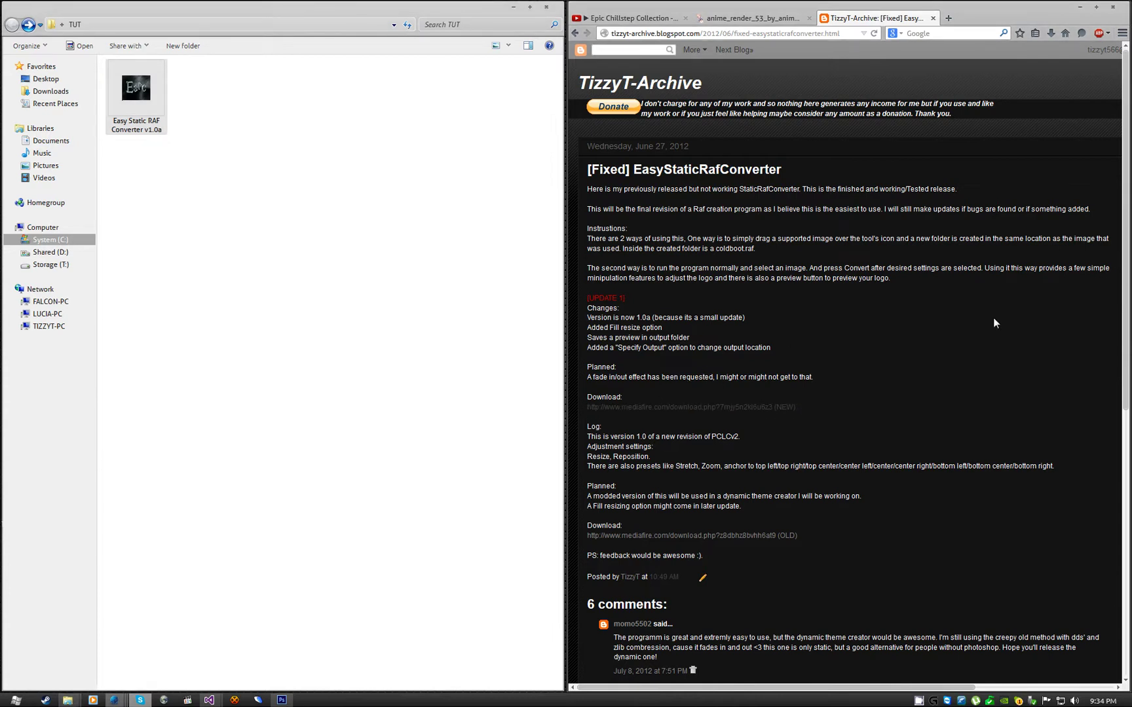
pyautogui.click(742, 410)
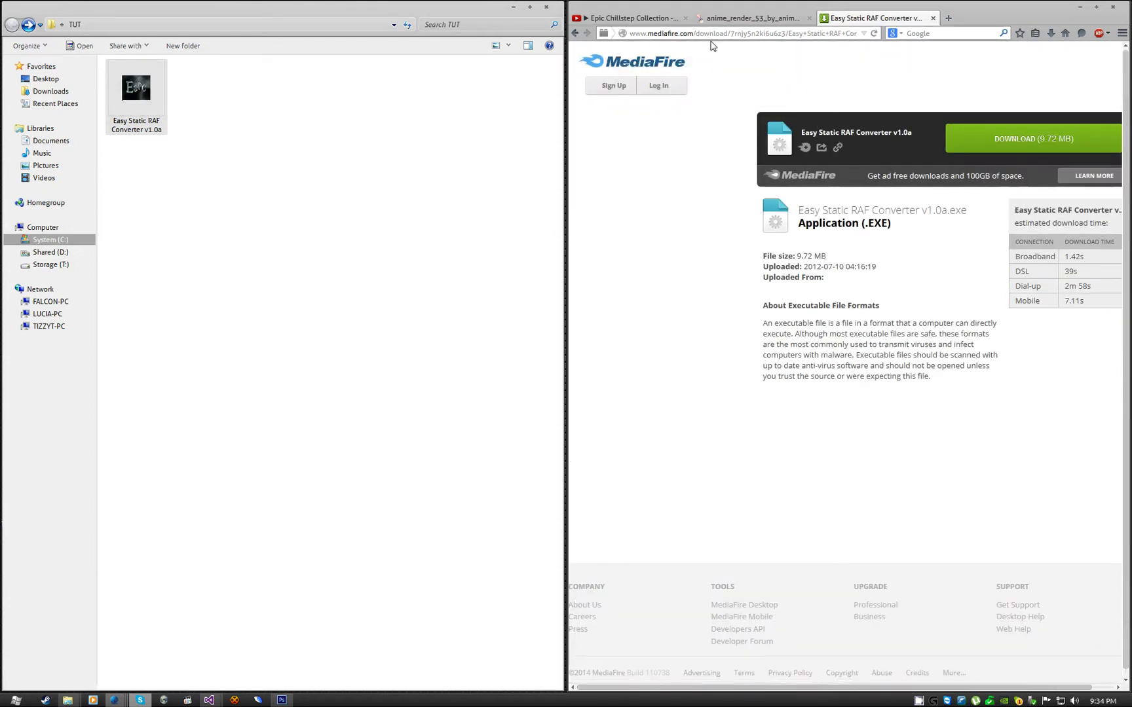
pyautogui.click(279, 127)
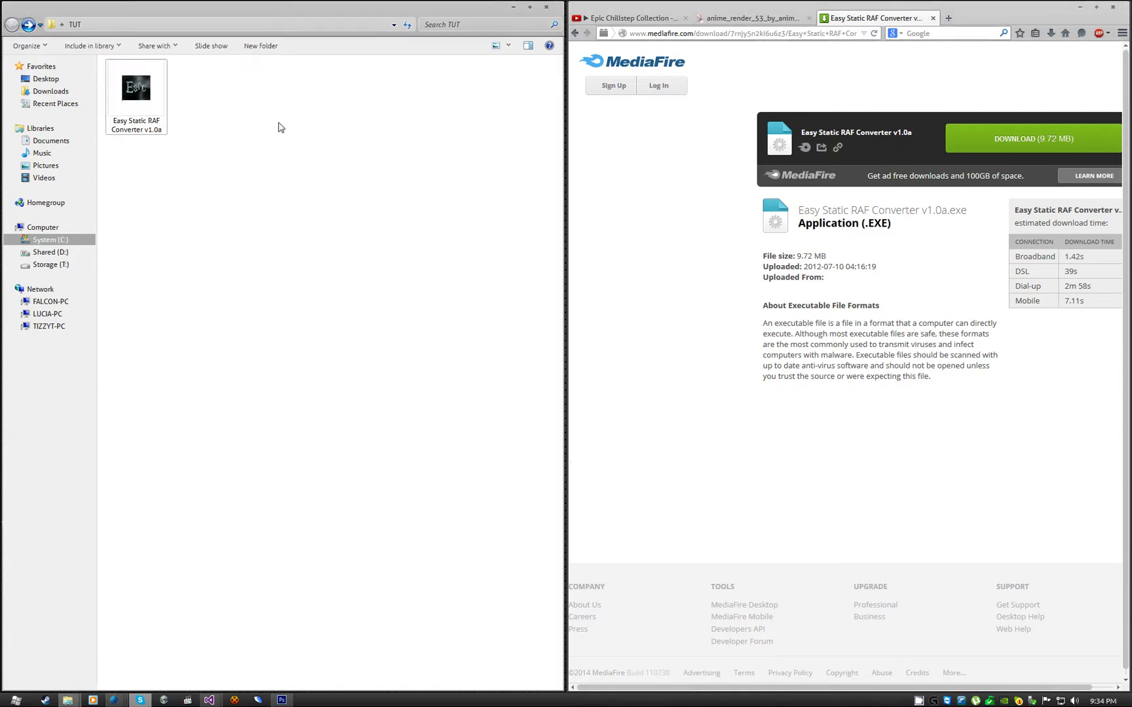
# Close the MediaFire tab and save the anime render image into the TUT folder
pyautogui.click(829, 77)
pyautogui.click(932, 21)
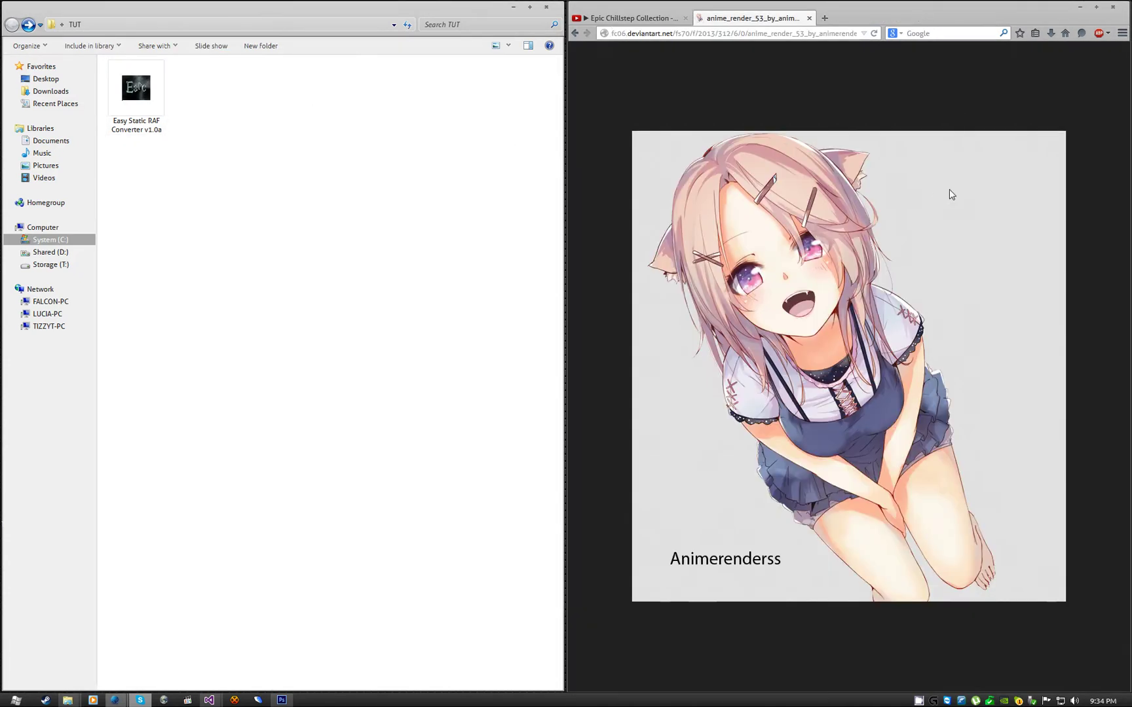
pyautogui.moveTo(788, 249); pyautogui.dragTo(449, 280)
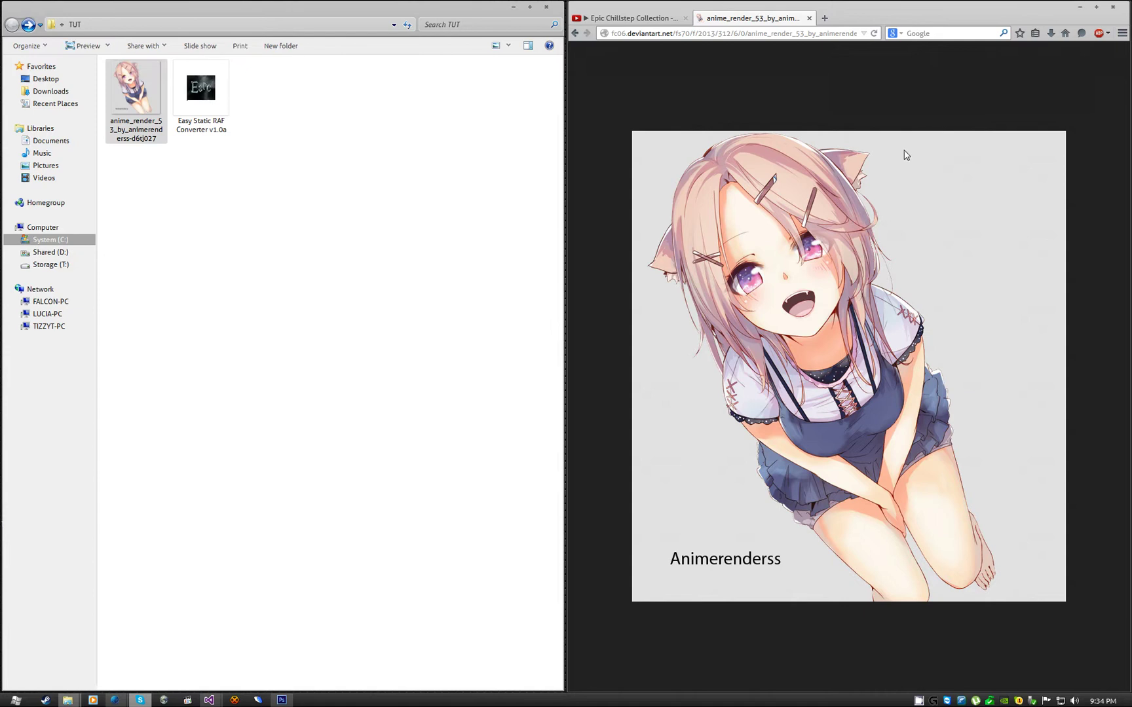
# Go back to the Google Images results for 'anime render'
pyautogui.click(678, 64)
pyautogui.hotkey('alt', 'Left')
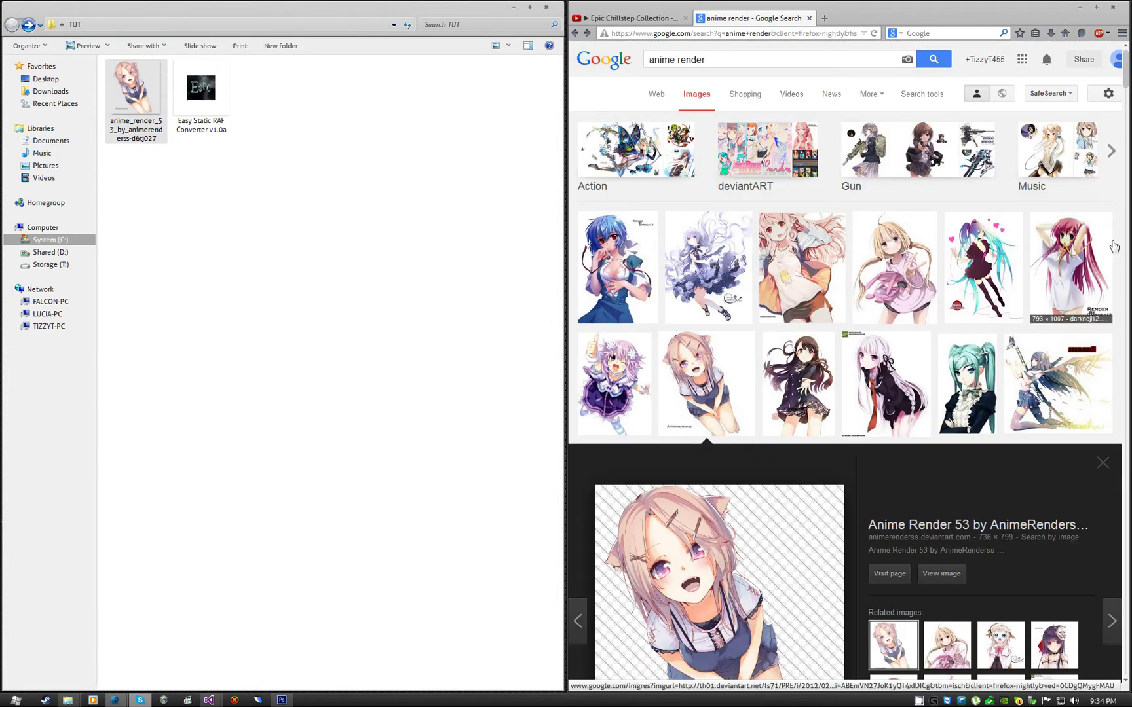
pyautogui.tripleClick(715, 60)
pyautogui.click(851, 186)
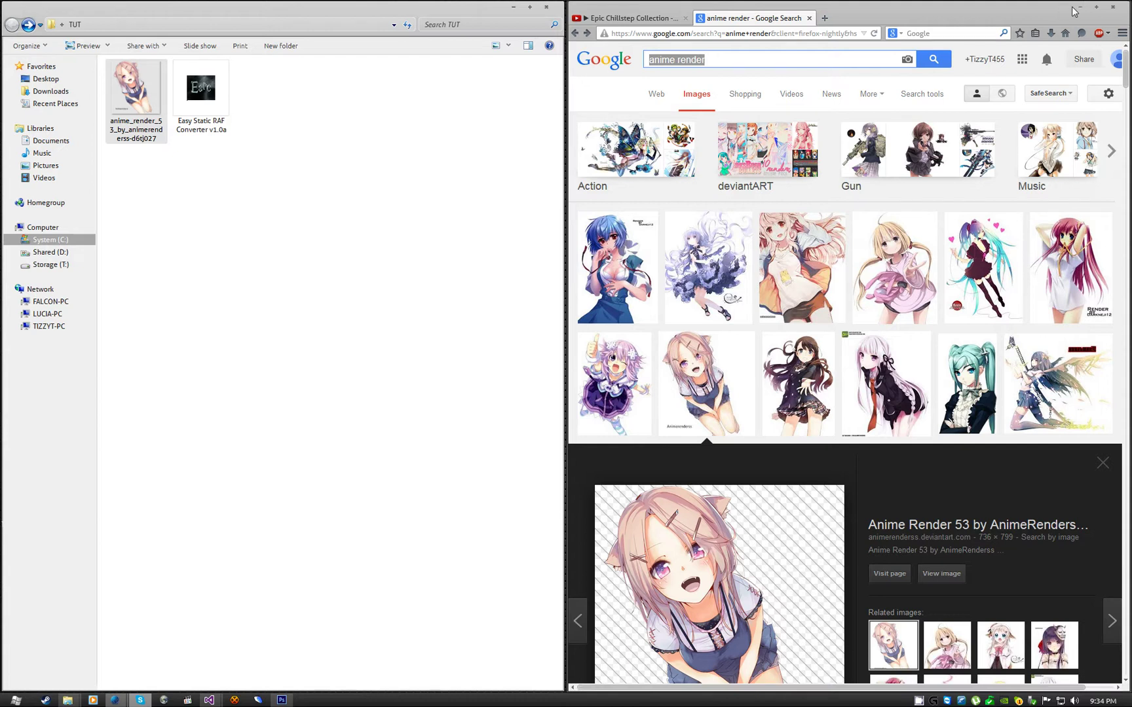
# Drop the anime_render image onto Easy Static RAF Converter v1.0a and accept its security warning
pyautogui.click(1077, 8)
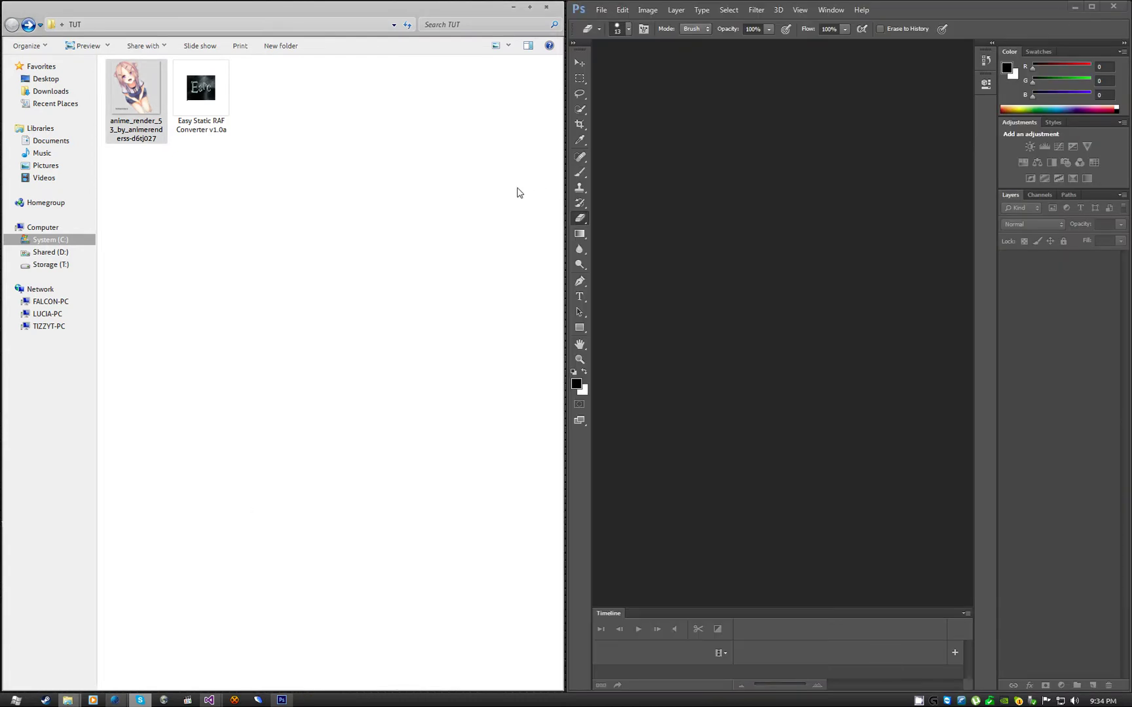
pyautogui.click(518, 192)
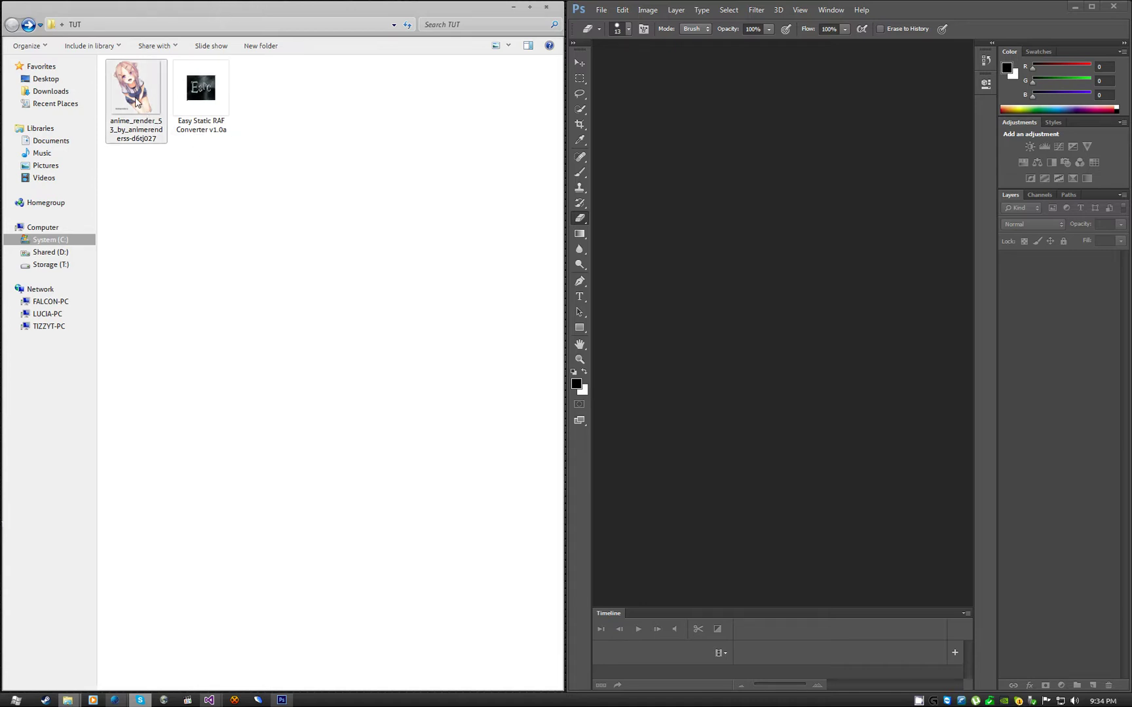
pyautogui.moveTo(131, 104); pyautogui.dragTo(209, 113)
pyautogui.click(597, 362)
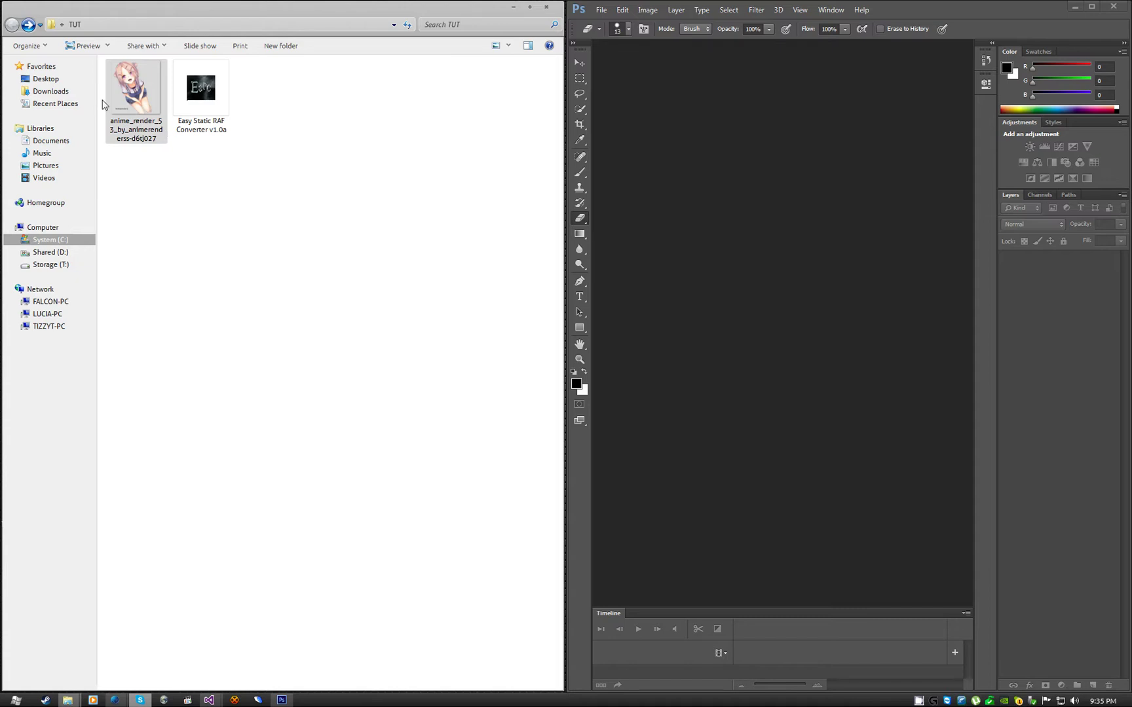
# Open the new anime_render output folder, view its Preview image, then return to TUT
pyautogui.click(137, 95)
pyautogui.doubleClick(148, 110)
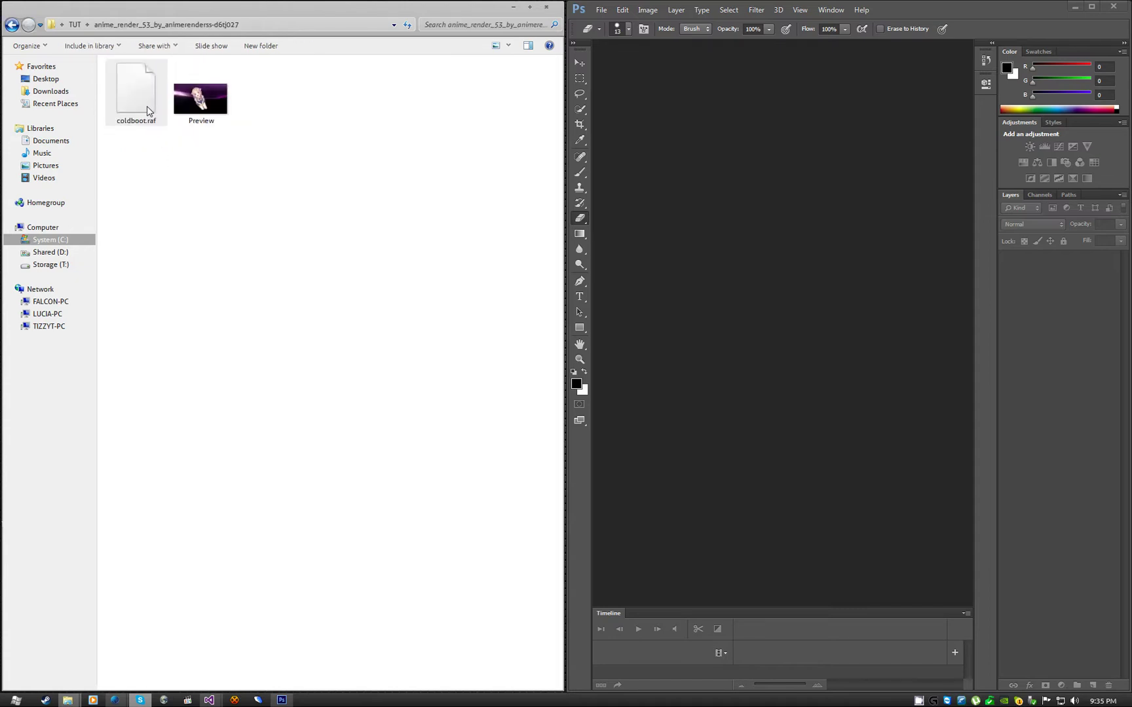
pyautogui.click(195, 99)
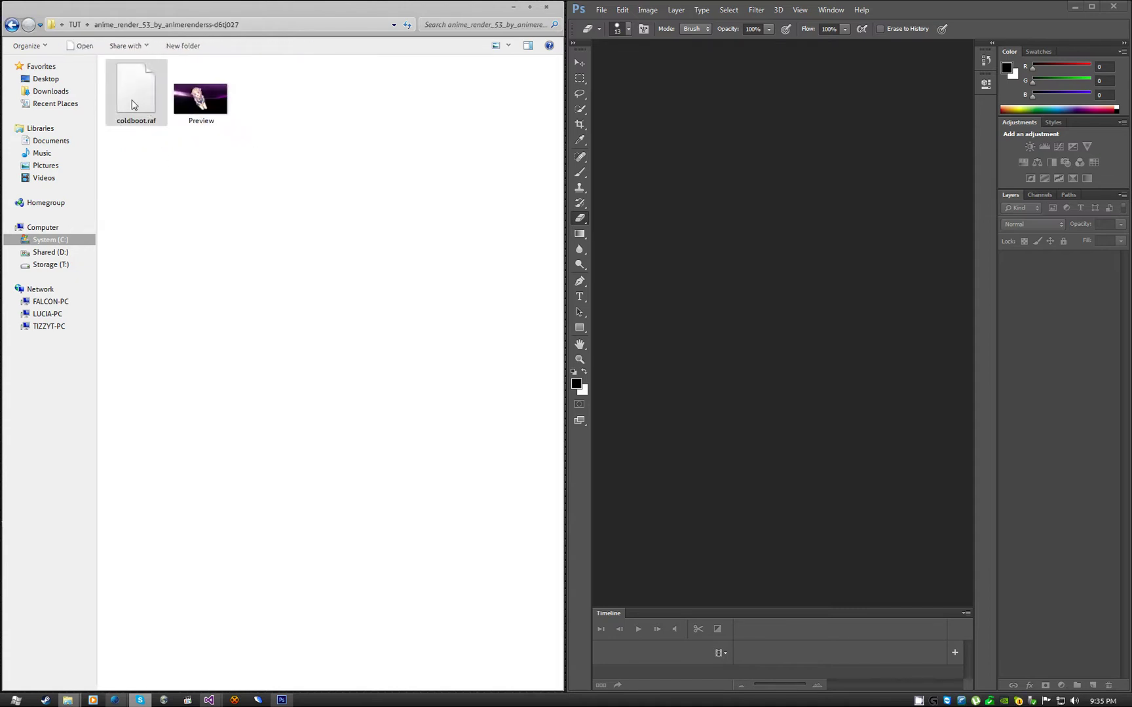
pyautogui.click(206, 141)
pyautogui.doubleClick(196, 120)
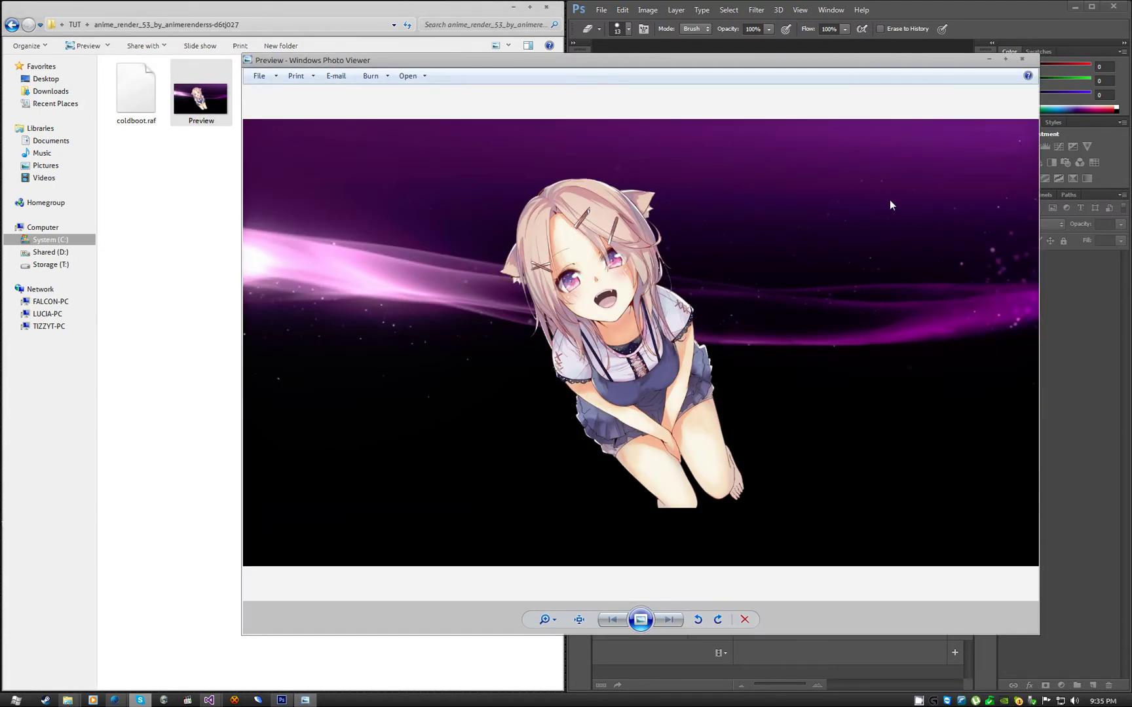
pyautogui.click(1022, 59)
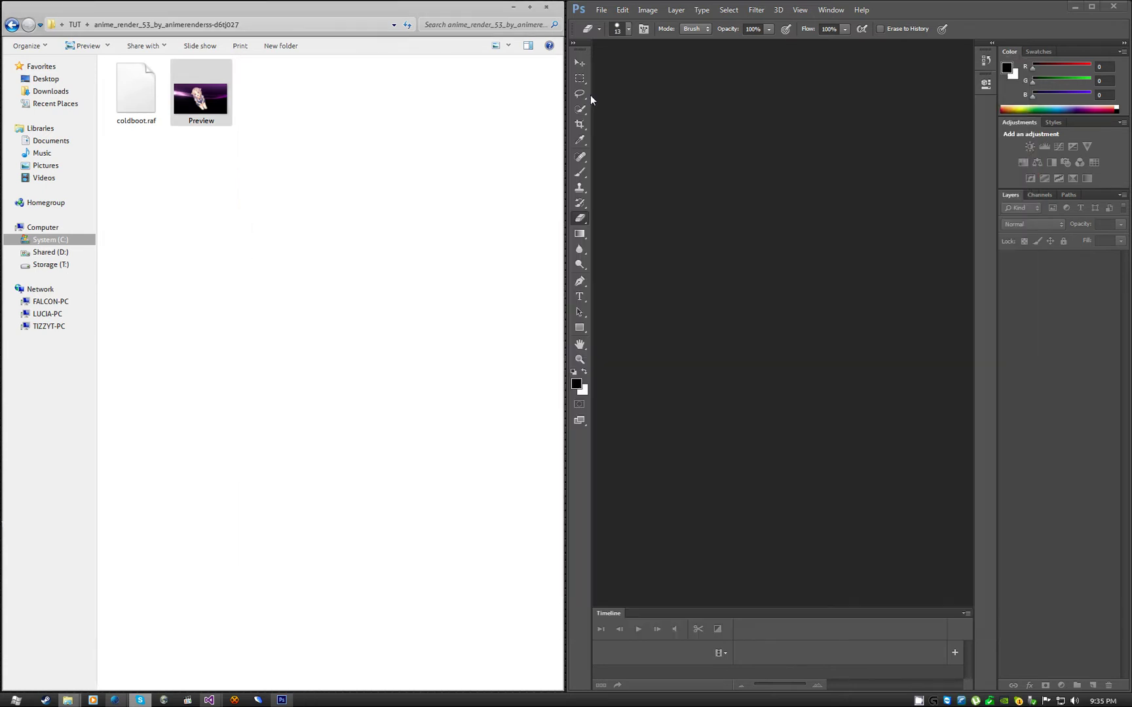
pyautogui.click(152, 97)
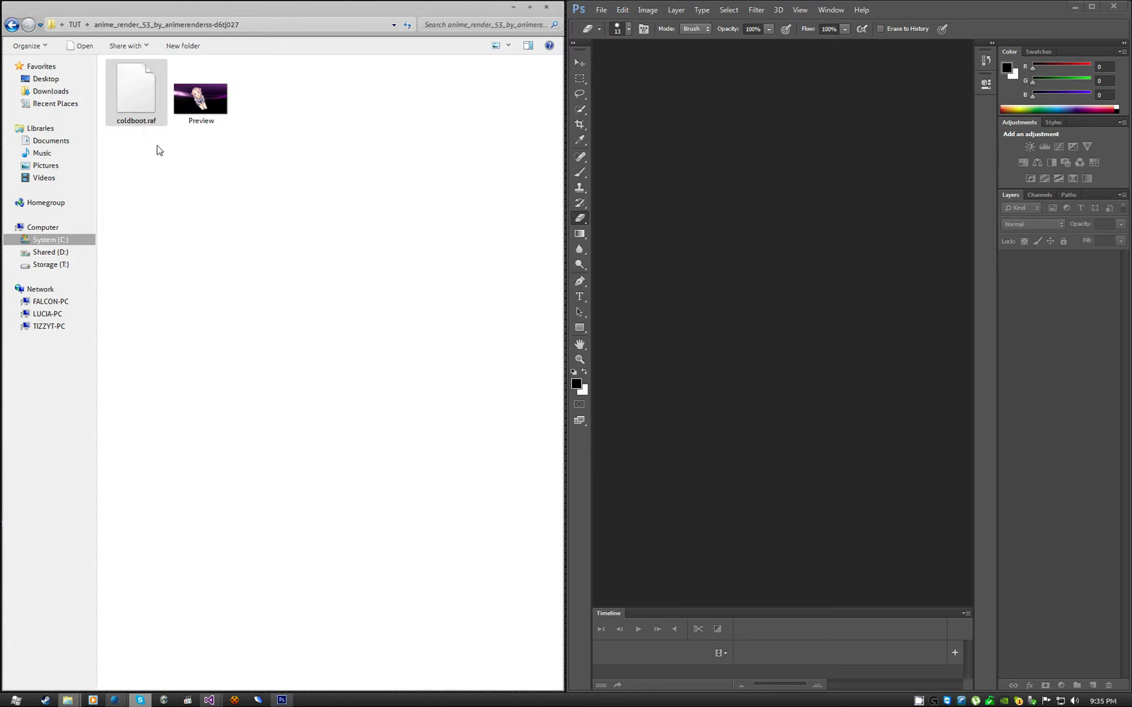
pyautogui.click(260, 179)
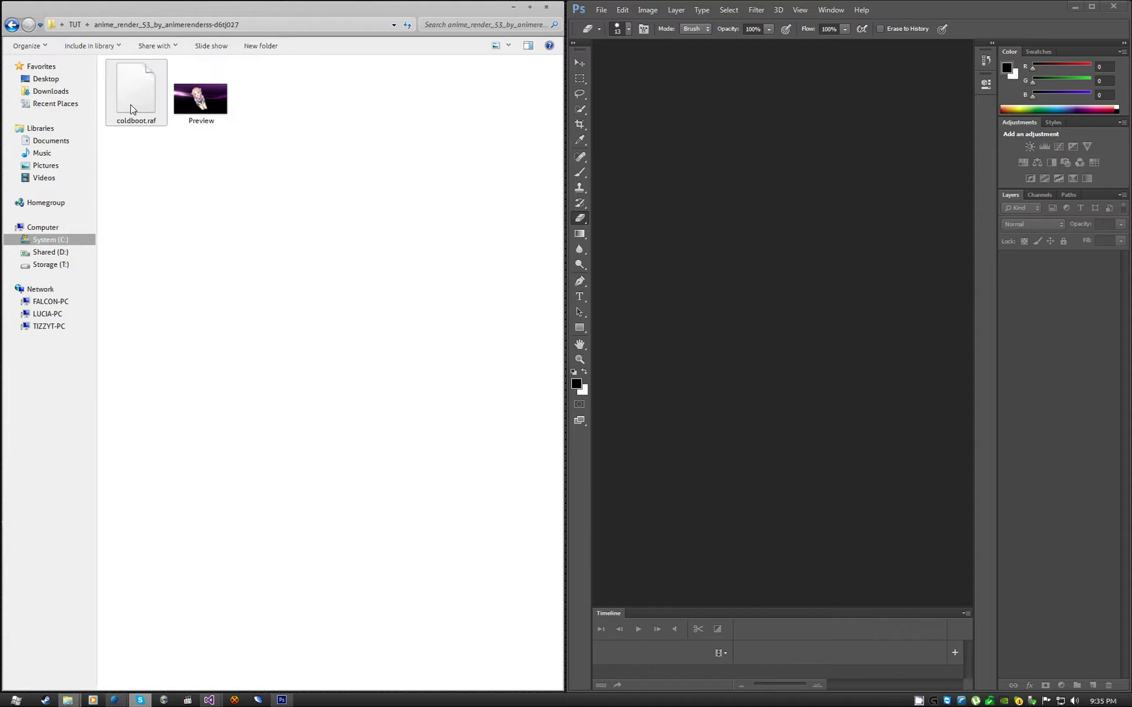
pyautogui.click(129, 108)
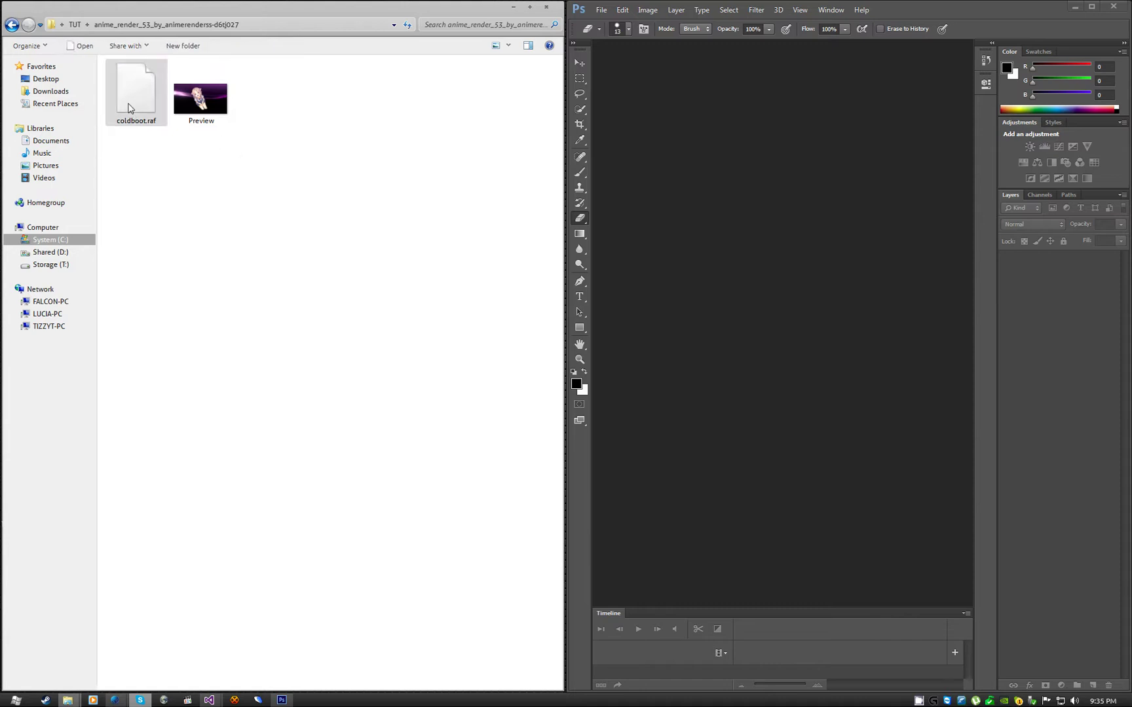
pyautogui.click(11, 25)
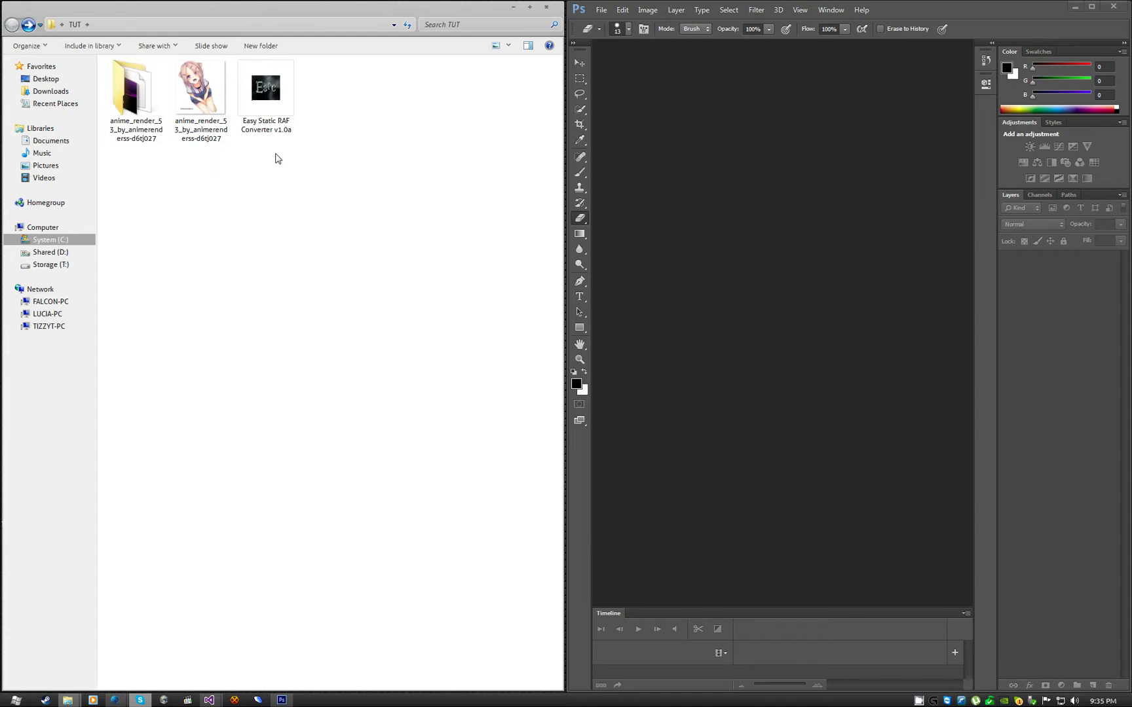
# Reopen the output folder, check the Preview image again, and go back to TUT
pyautogui.doubleClick(135, 92)
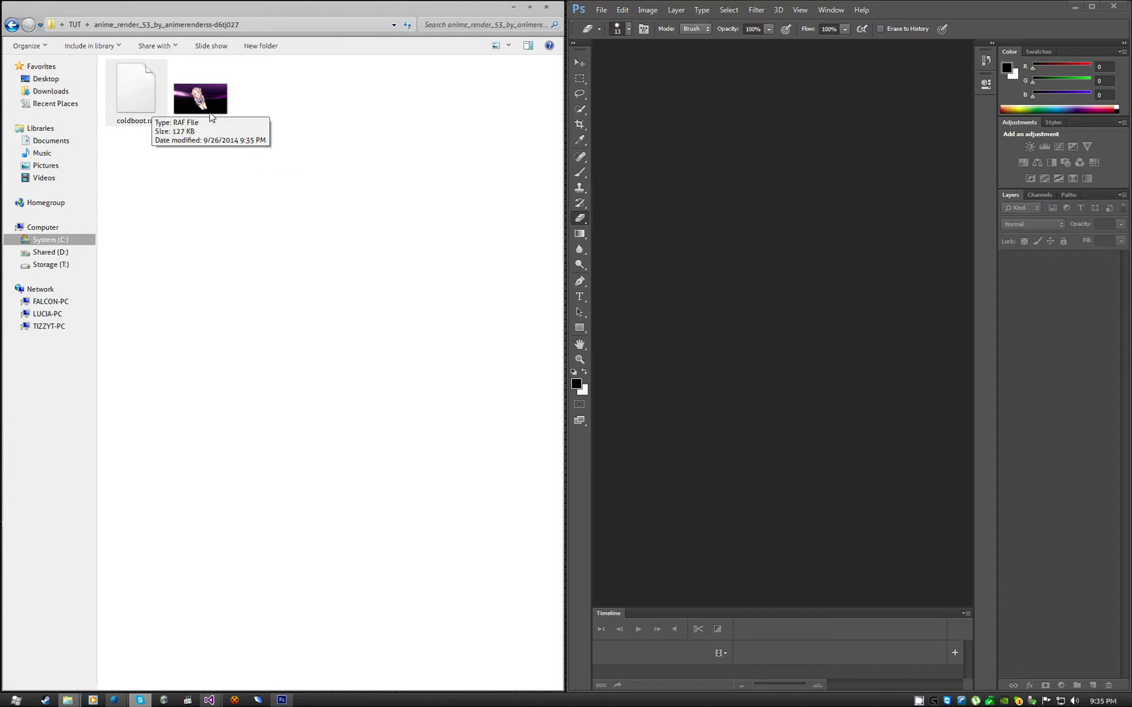
pyautogui.doubleClick(226, 98)
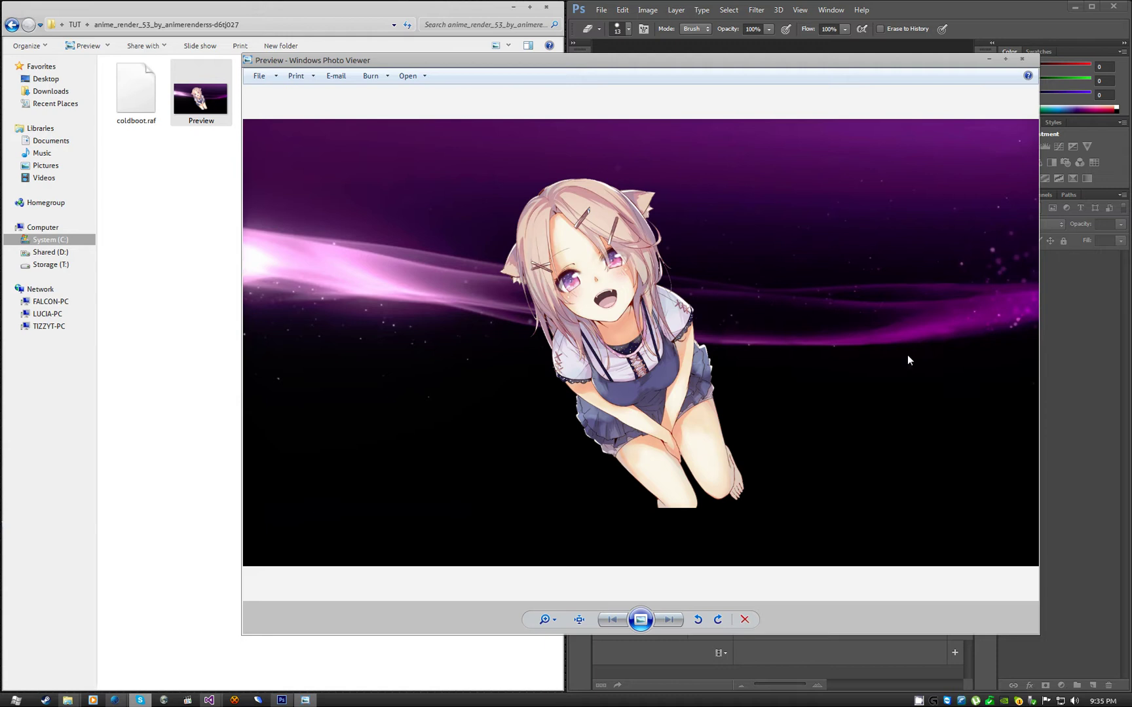
pyautogui.click(1027, 63)
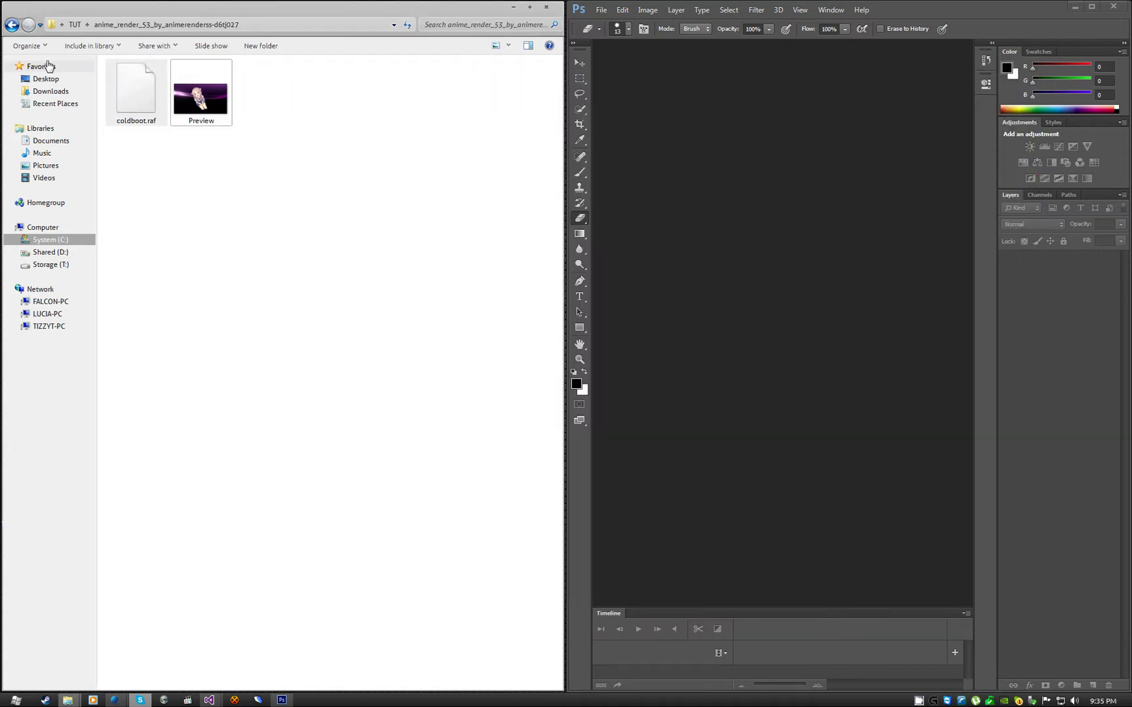
pyautogui.click(12, 24)
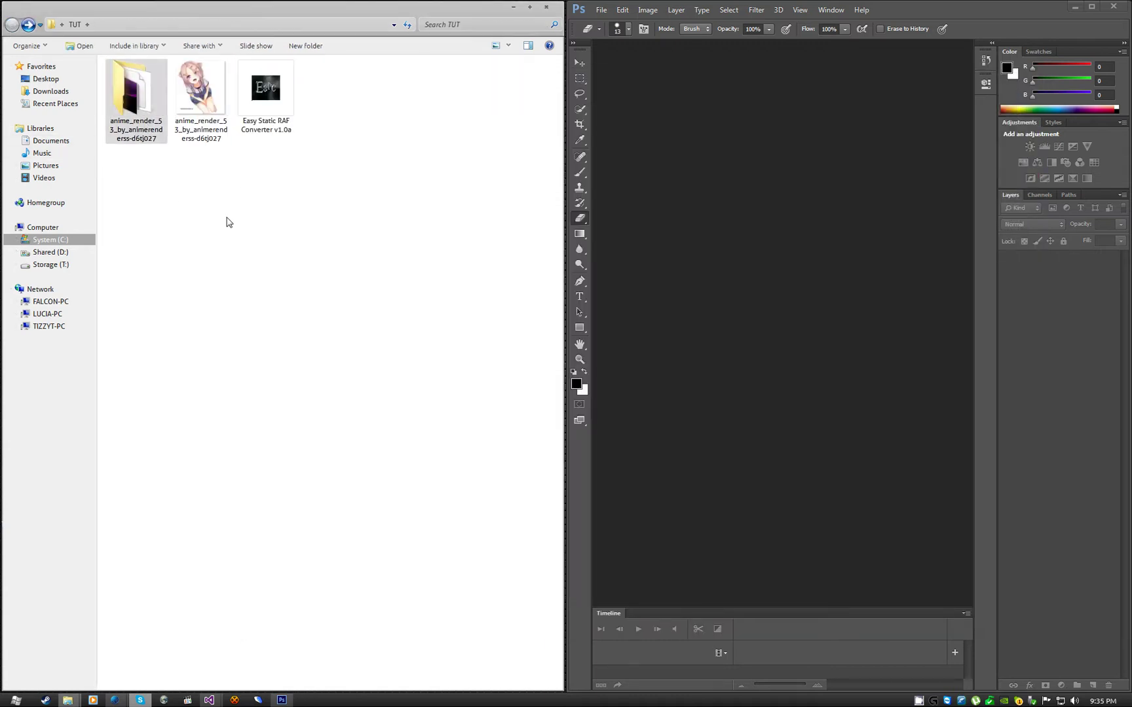
# Permanently delete the old output folder, launch the converter, and load the anime render PNG
pyautogui.hotkey('shift', 'Delete')
pyautogui.press('Return')
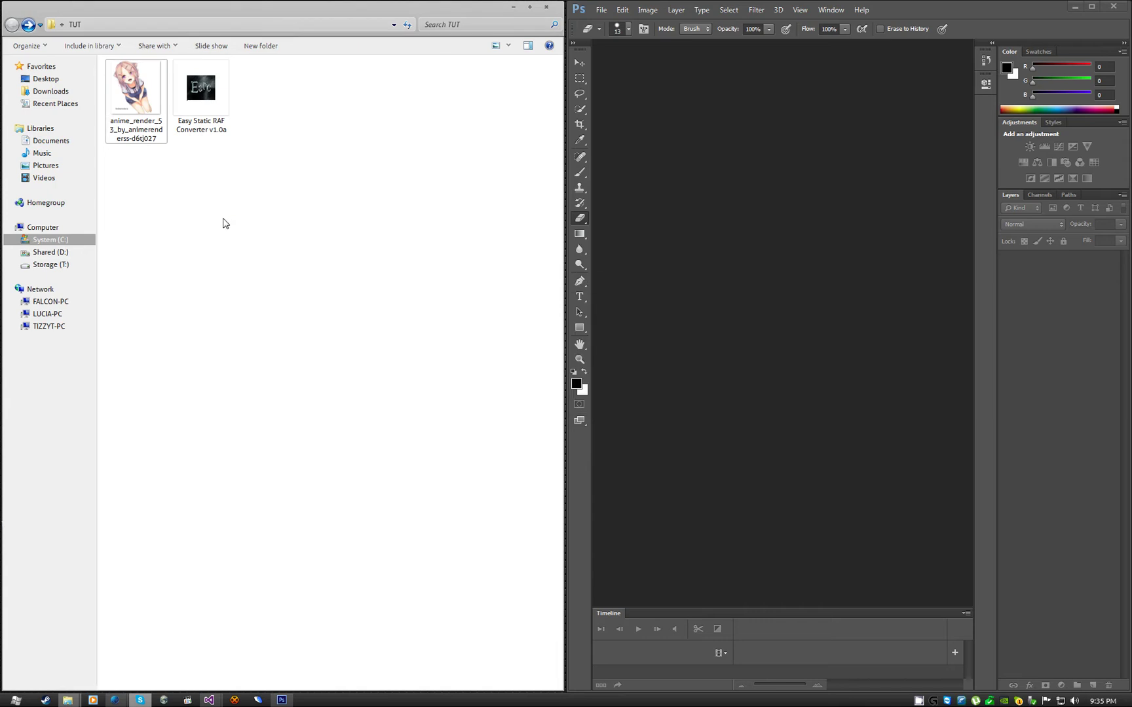
pyautogui.click(211, 118)
pyautogui.doubleClick(211, 118)
pyautogui.click(600, 362)
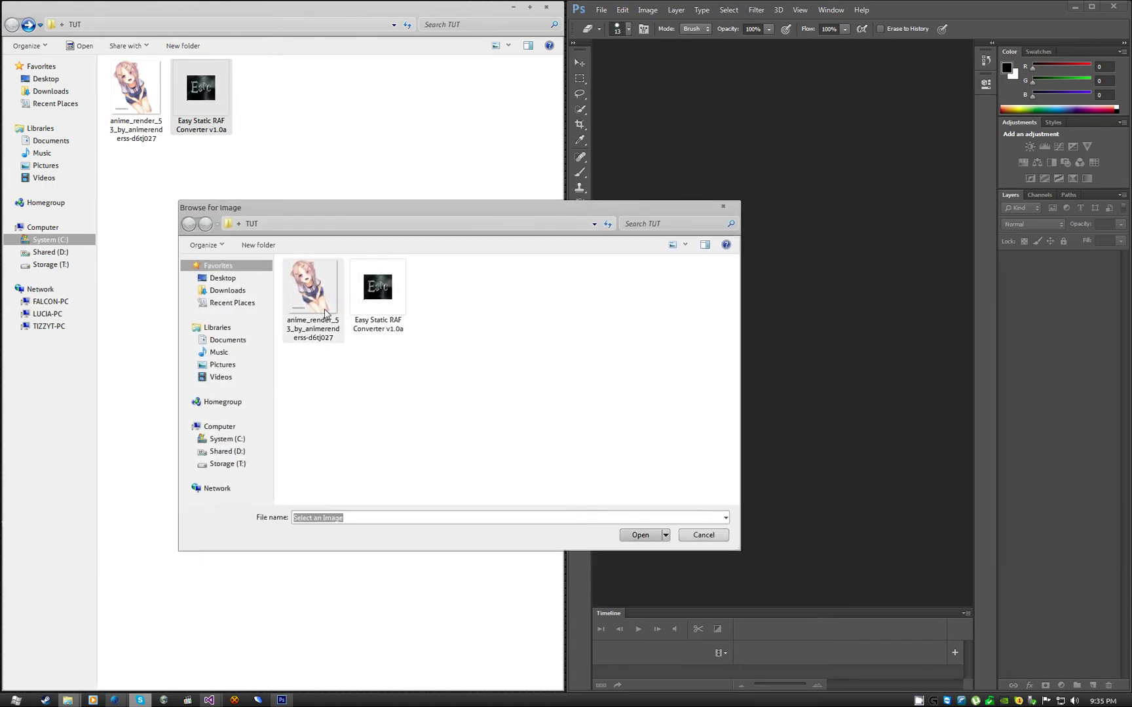
pyautogui.click(324, 313)
pyautogui.doubleClick(324, 313)
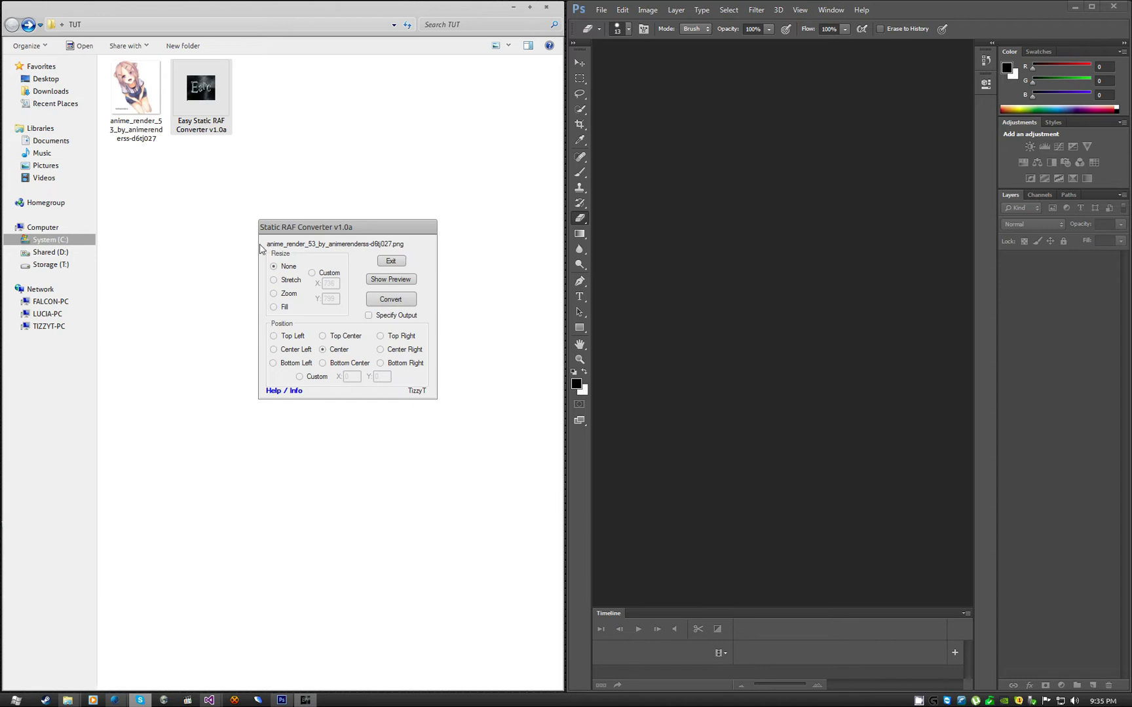
# Show the boot-screen preview and arrange the preview and converter windows side by side
pyautogui.click(398, 275)
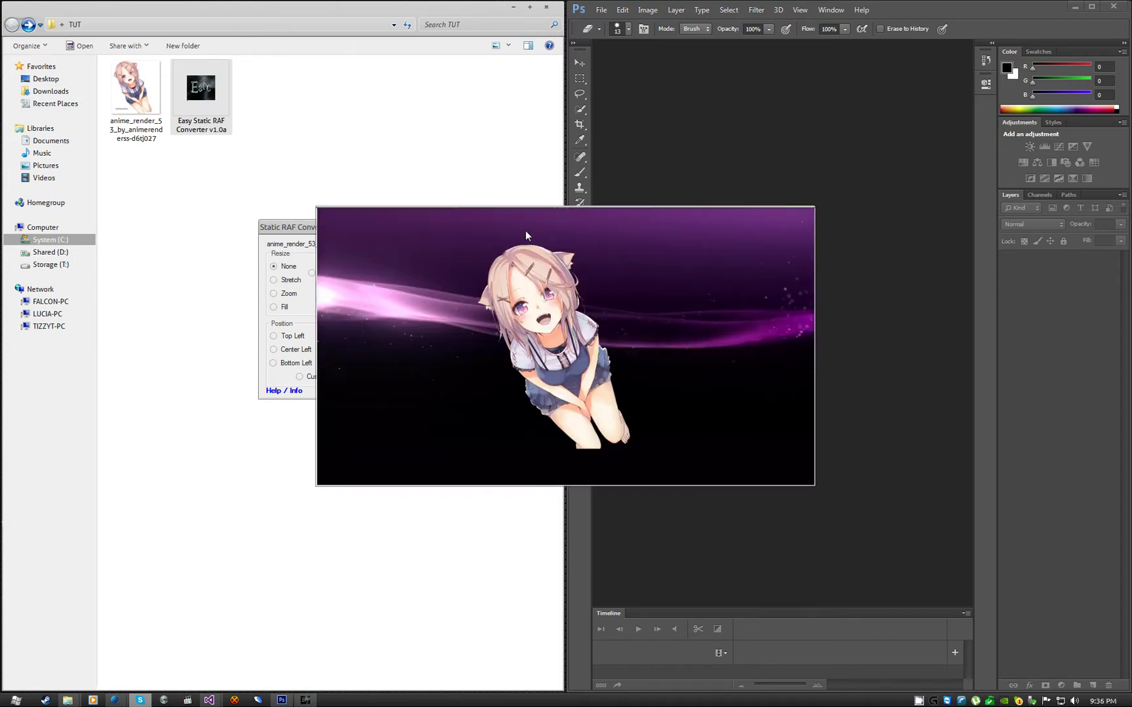
pyautogui.moveTo(526, 236); pyautogui.dragTo(664, 141)
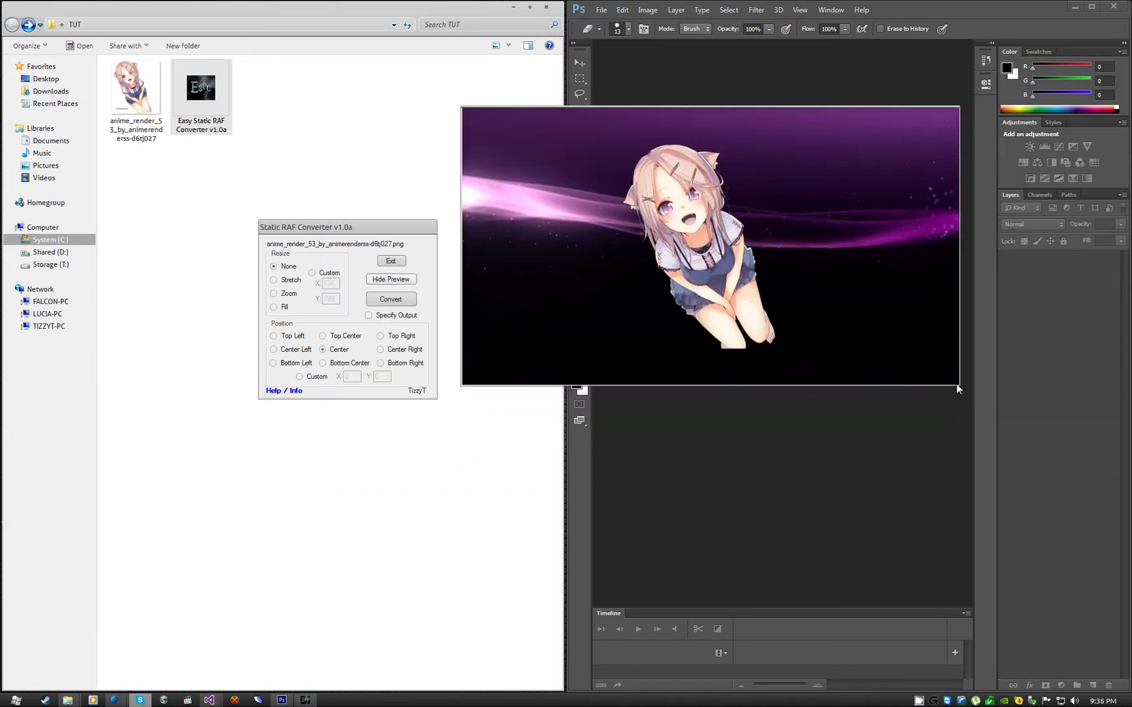
pyautogui.moveTo(955, 384); pyautogui.dragTo(1128, 481)
pyautogui.moveTo(899, 349); pyautogui.dragTo(883, 356)
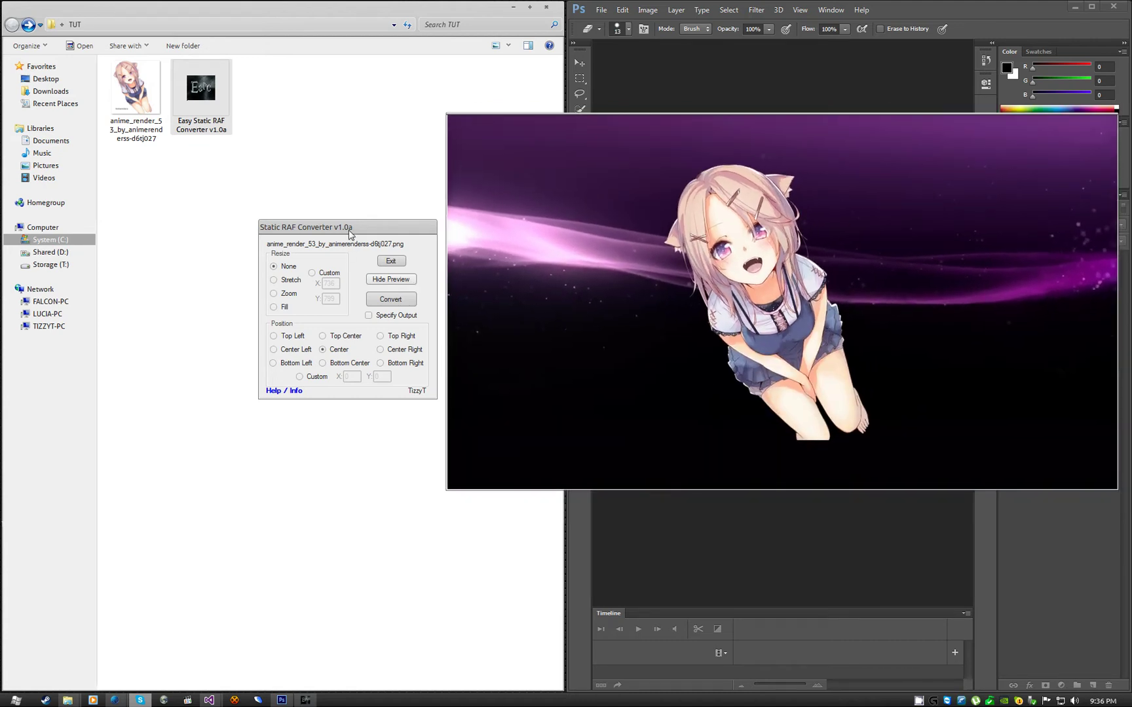
pyautogui.moveTo(349, 230); pyautogui.dragTo(331, 211)
# Compare the None, Stretch, Fill and Custom resize modes on the render
pyautogui.click(272, 258)
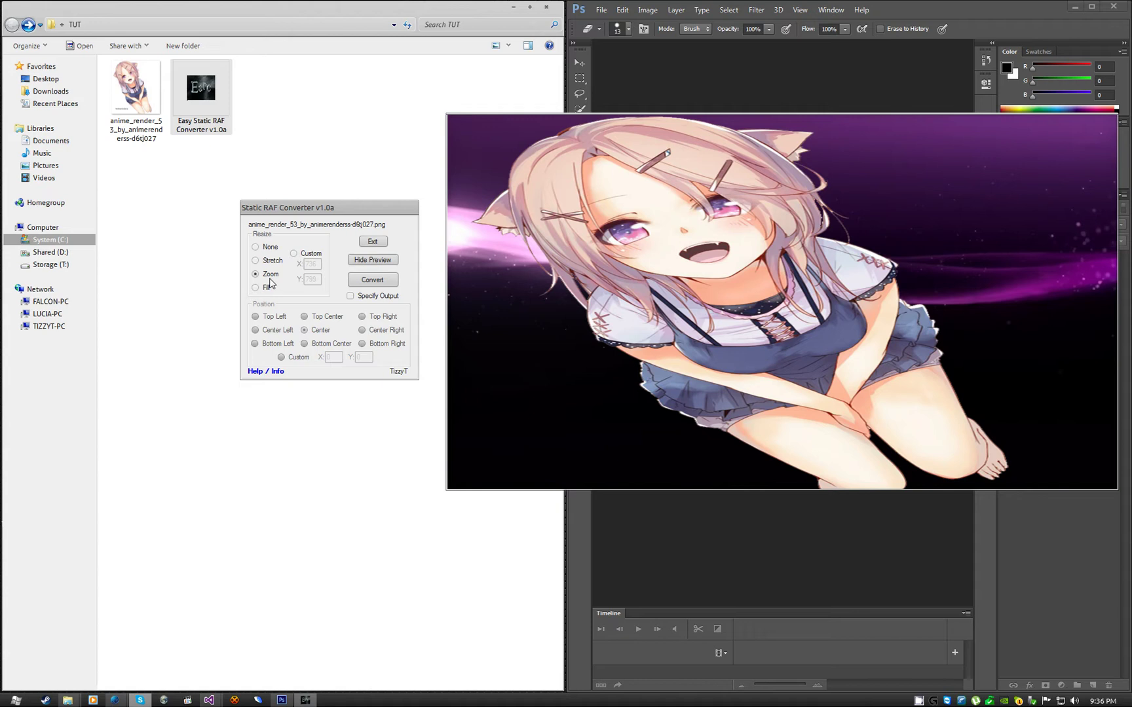
pyautogui.click(268, 289)
pyautogui.click(268, 248)
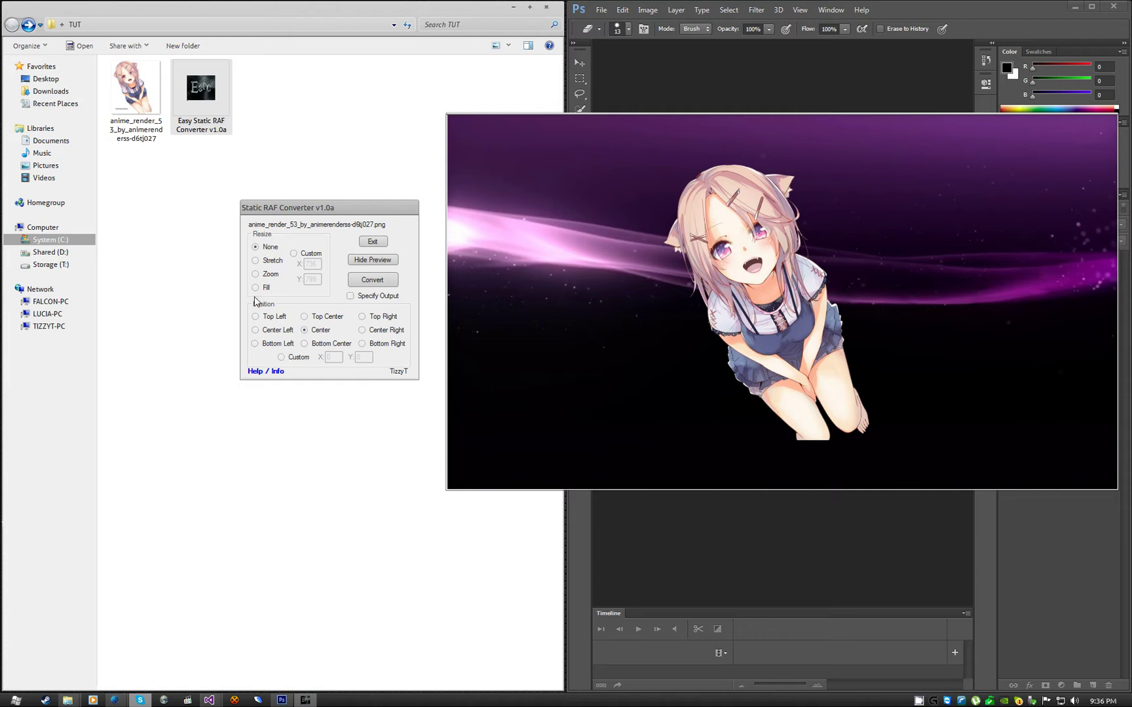
pyautogui.click(271, 261)
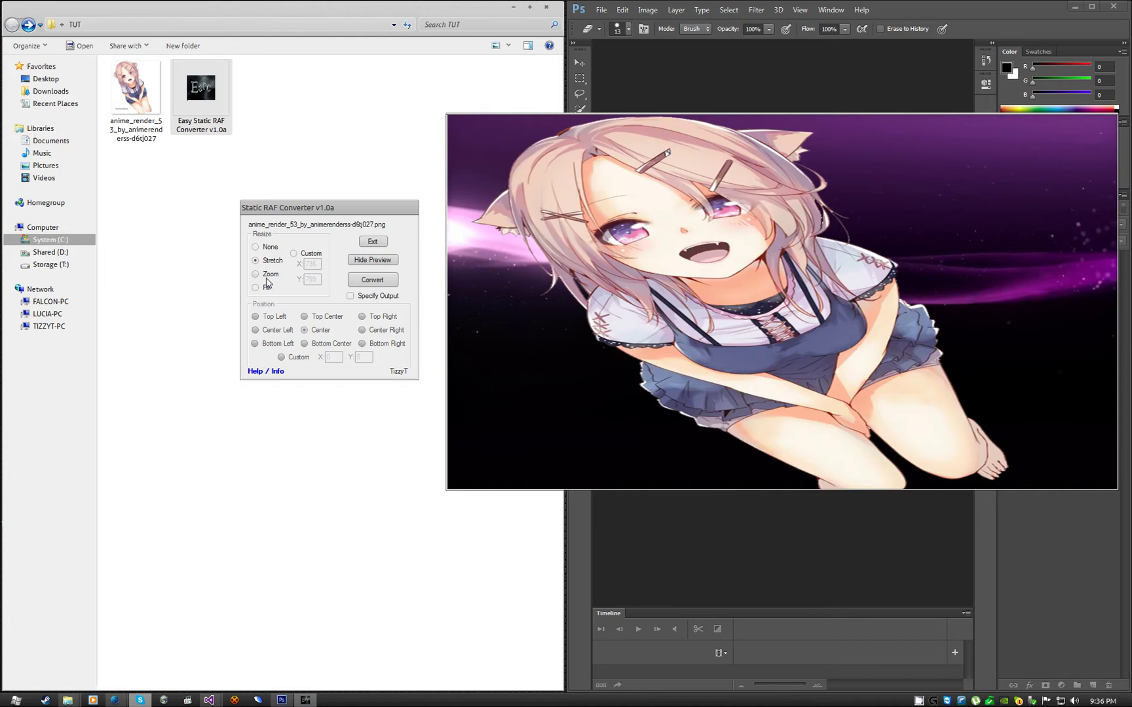
pyautogui.click(266, 290)
pyautogui.click(269, 262)
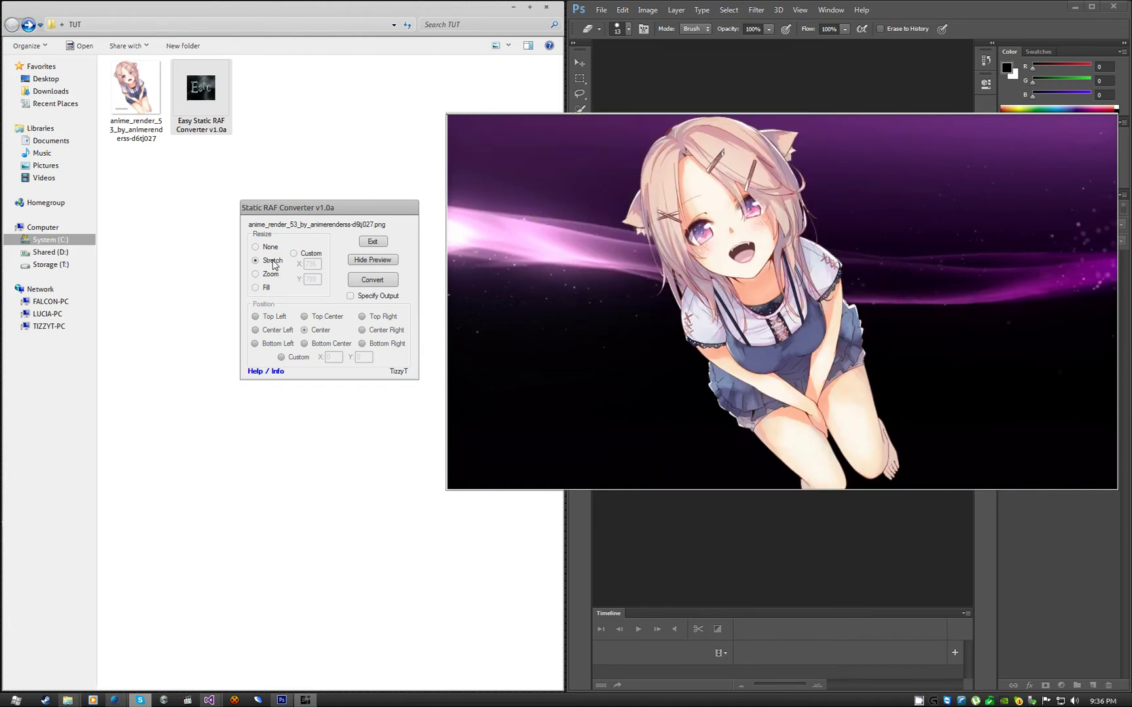
pyautogui.click(308, 257)
pyautogui.click(270, 249)
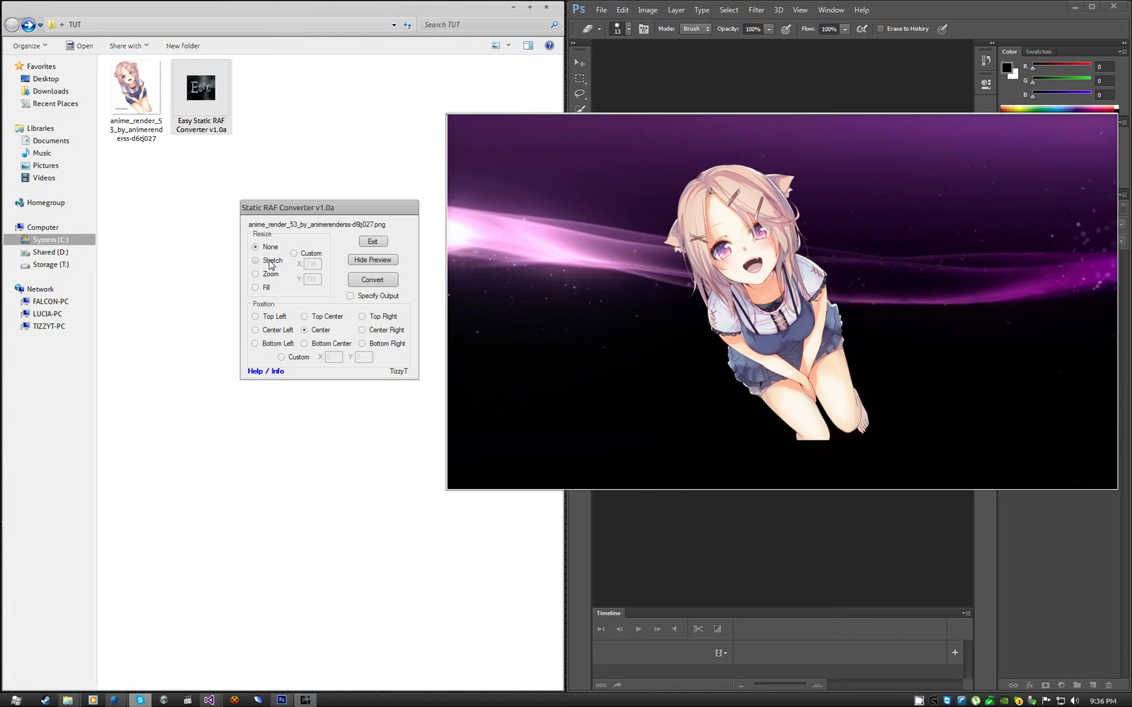
pyautogui.click(264, 262)
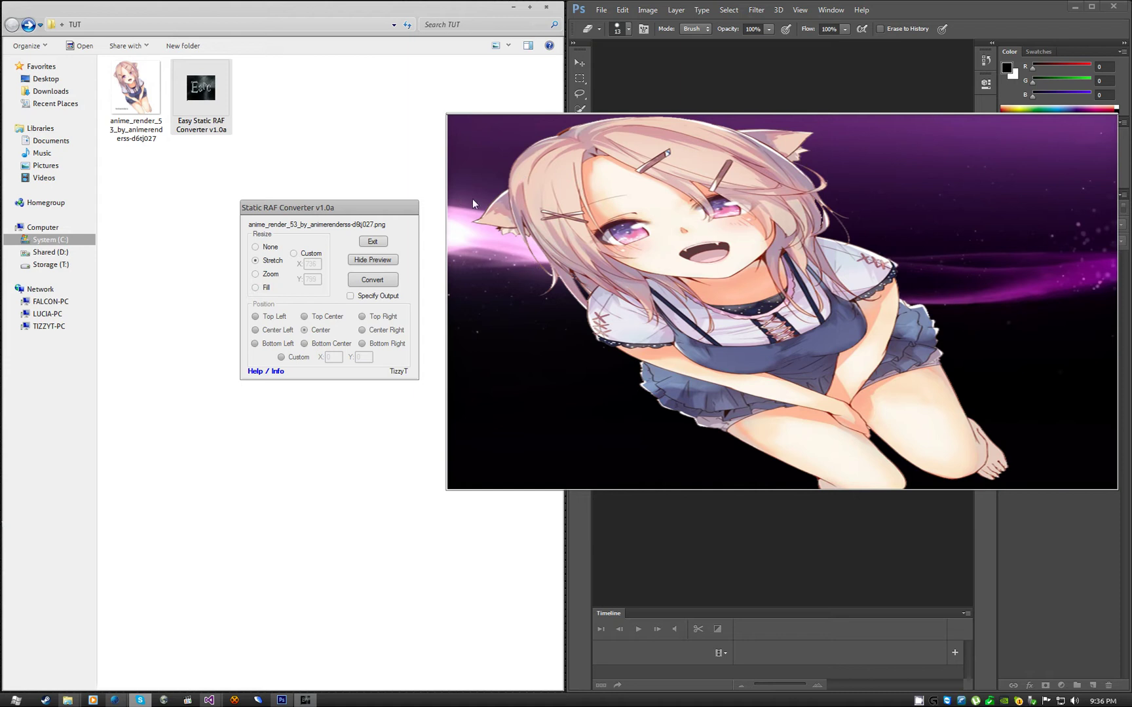
# Try the Zoom and Fill resize modes, then settle on Custom resize dimensions
pyautogui.moveTo(597, 230); pyautogui.dragTo(584, 252)
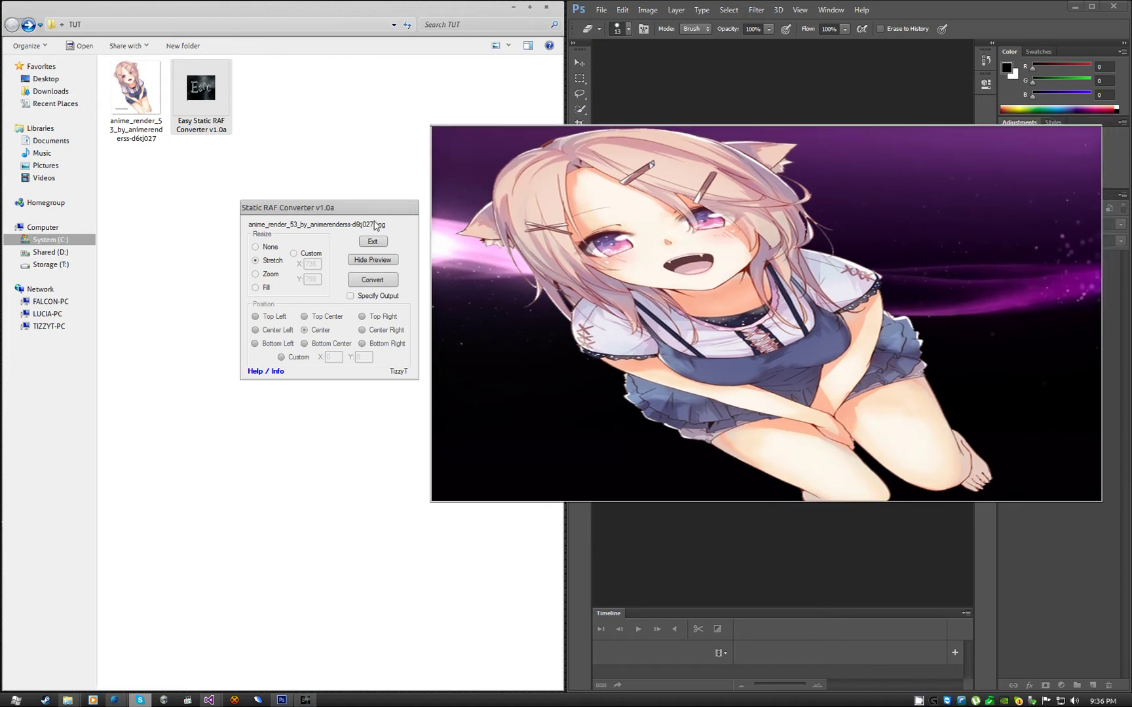
pyautogui.moveTo(375, 225); pyautogui.dragTo(372, 239)
pyautogui.moveTo(598, 269); pyautogui.dragTo(601, 267)
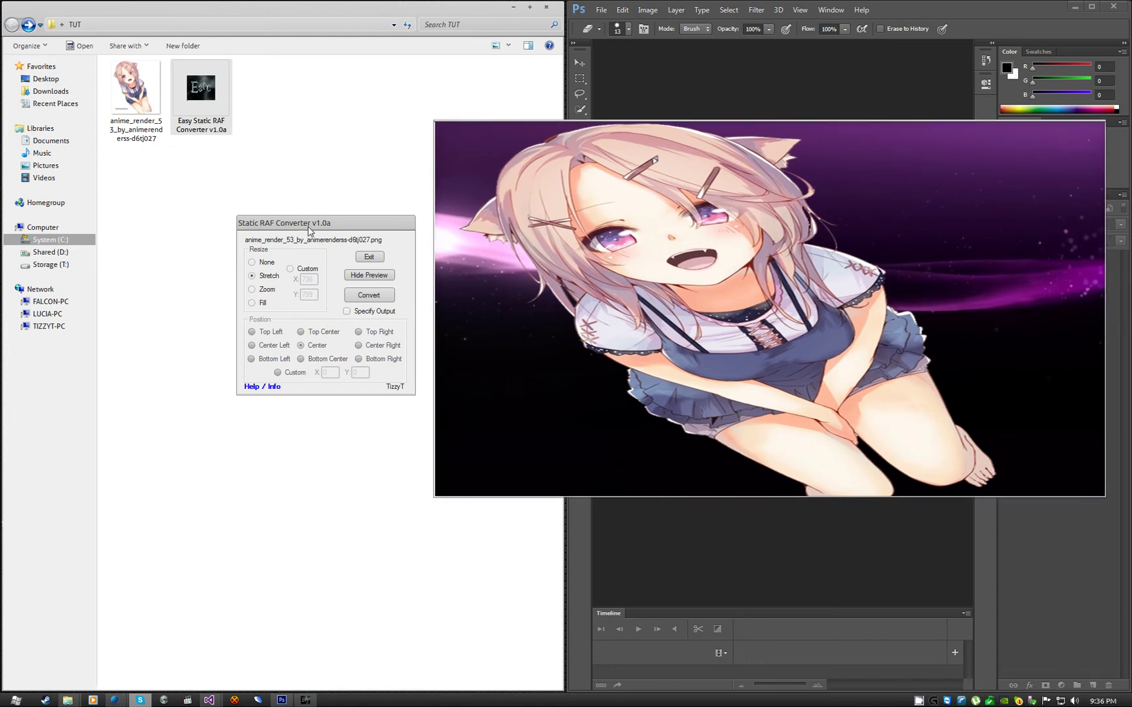
pyautogui.moveTo(308, 229); pyautogui.dragTo(311, 231)
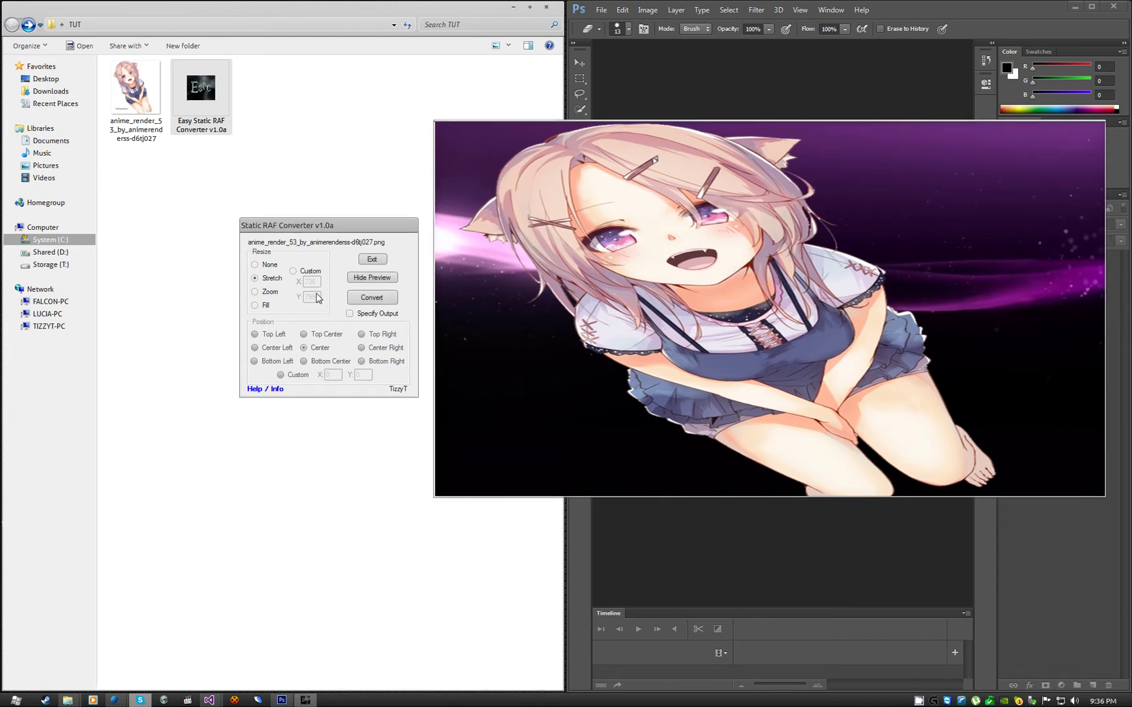
pyautogui.click(268, 294)
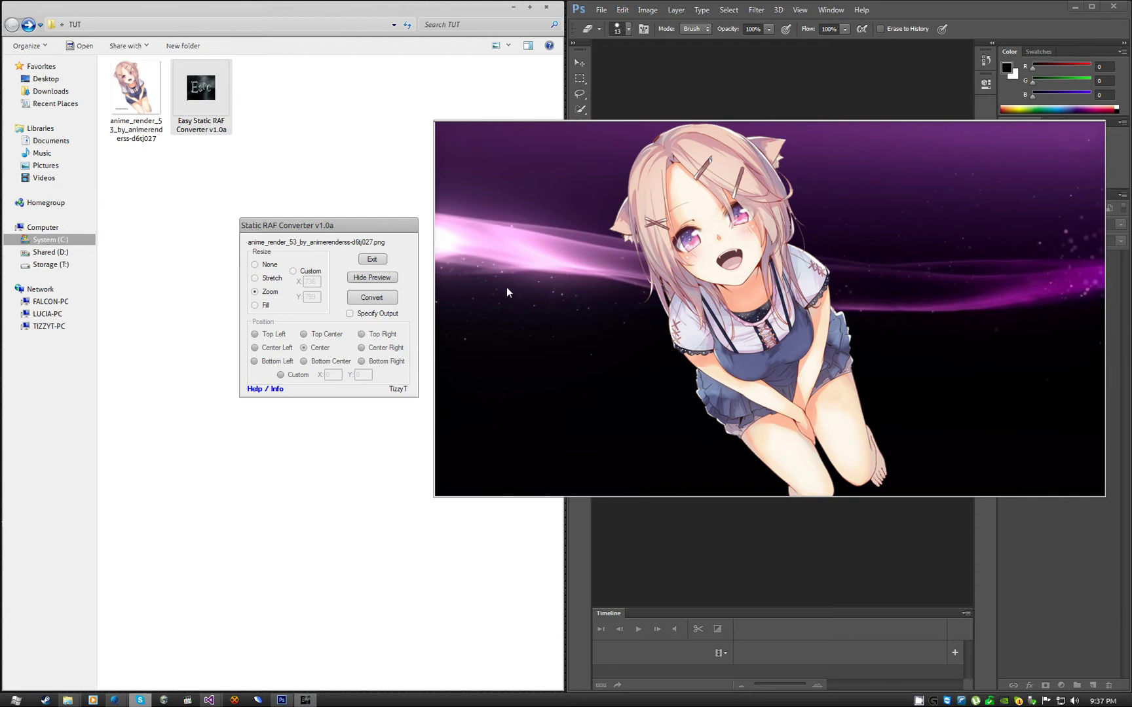
pyautogui.moveTo(294, 228); pyautogui.dragTo(258, 158)
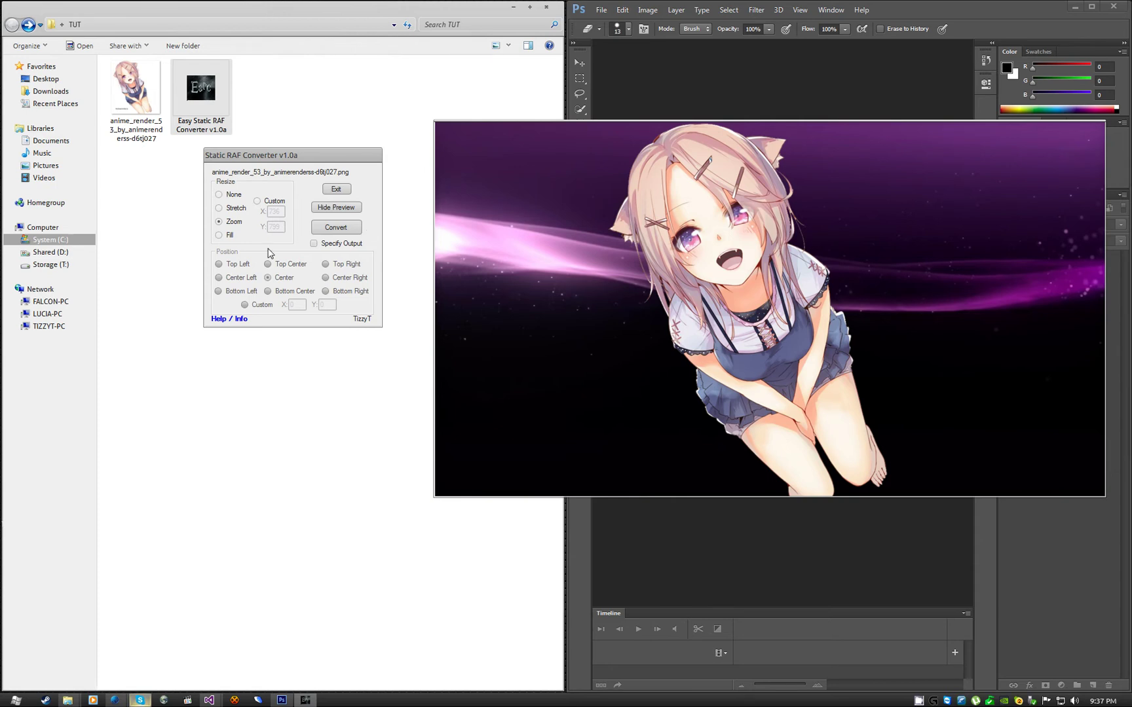
pyautogui.click(224, 239)
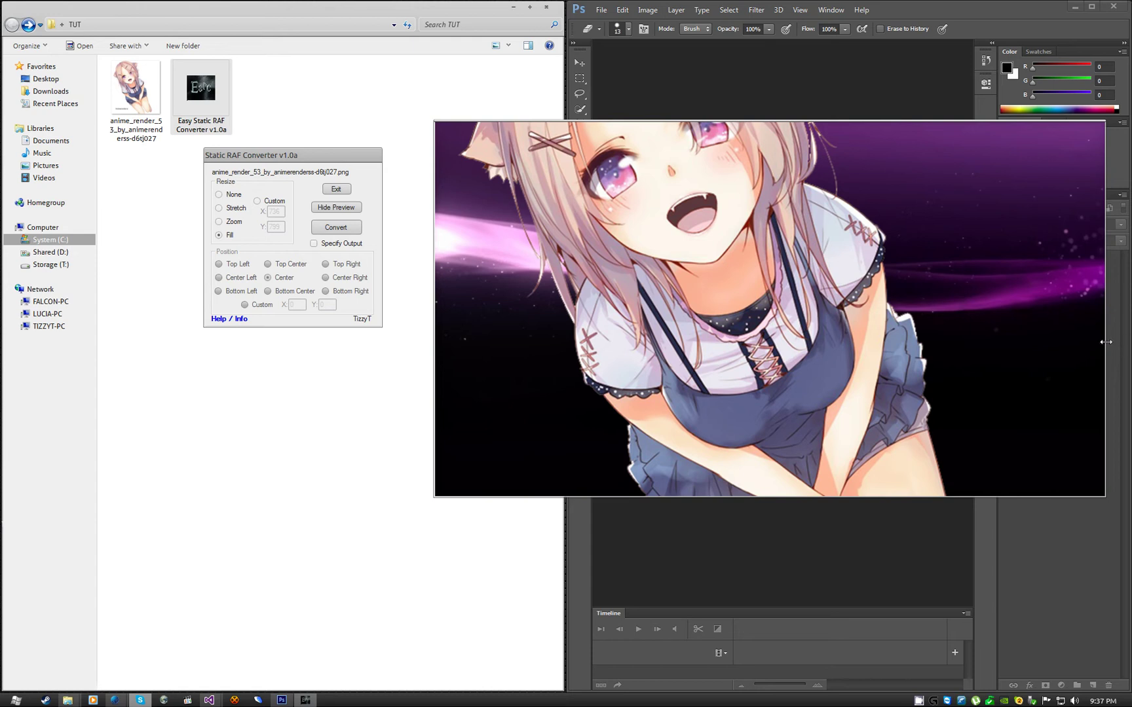
pyautogui.click(1012, 340)
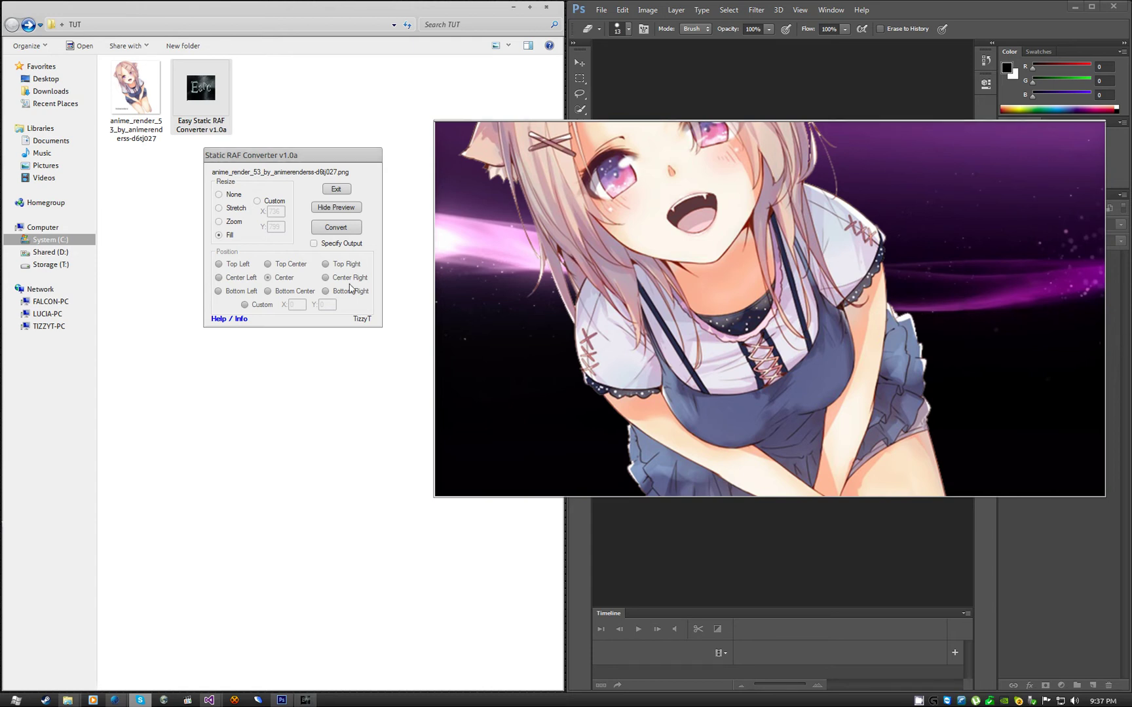
pyautogui.click(260, 199)
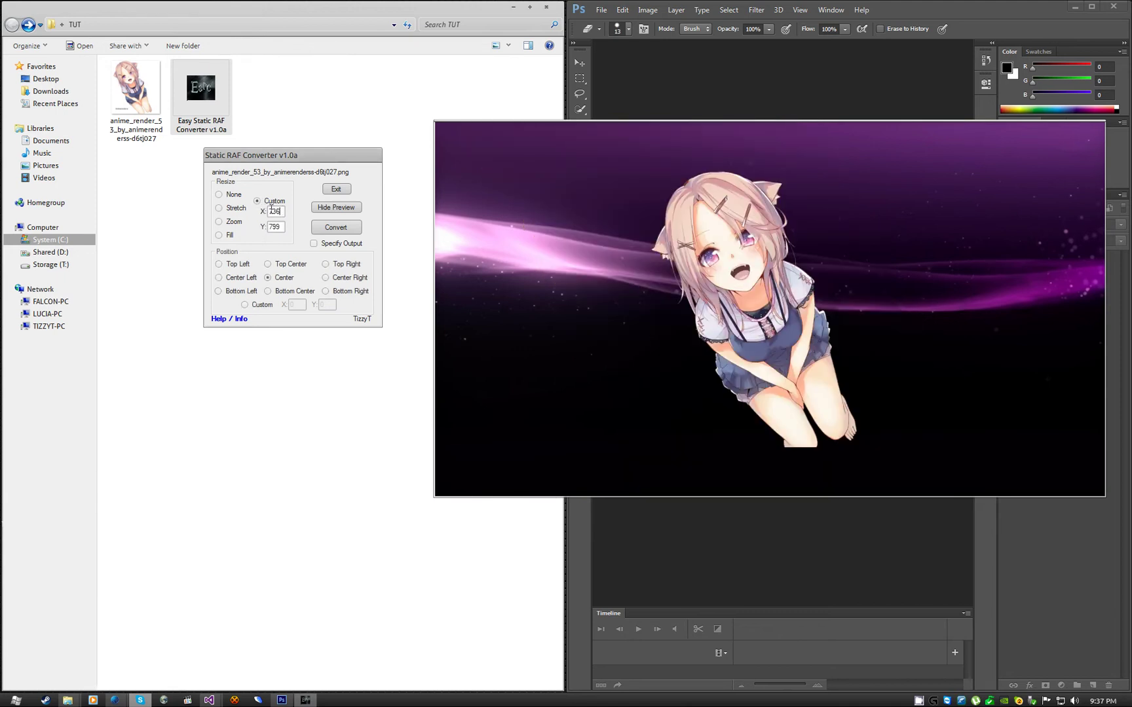
# Test custom sizes 1280×460 and 560×750, then switch resize back to None
pyautogui.doubleClick(271, 210)
pyautogui.write('1280')
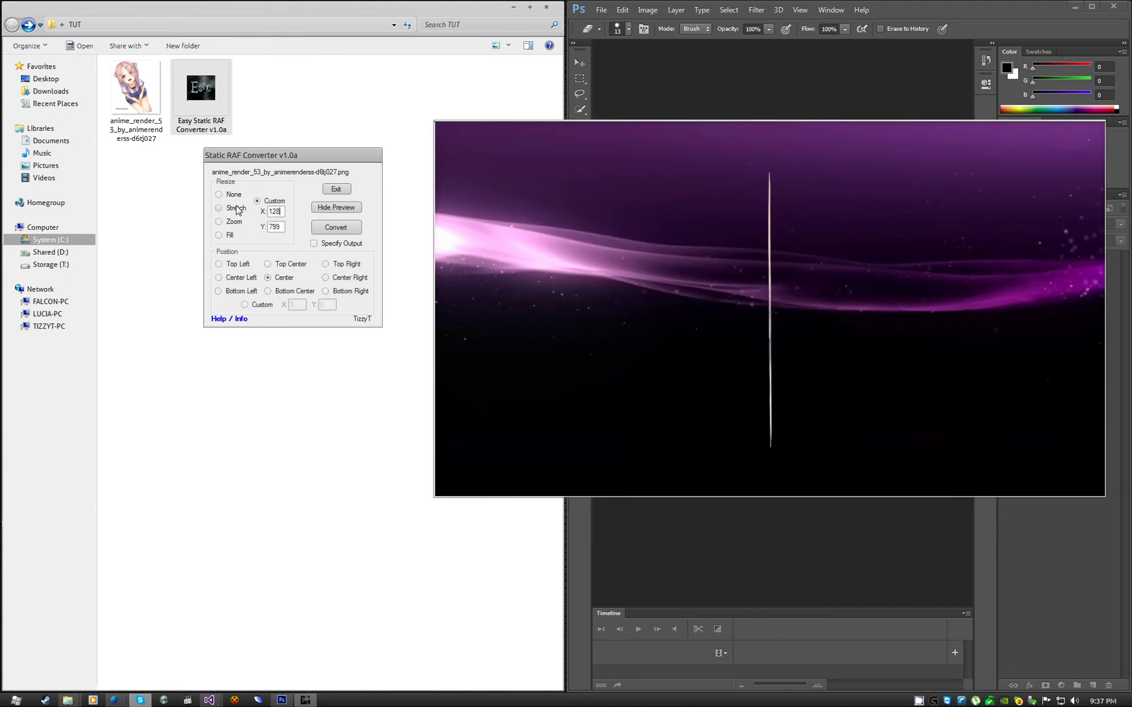
pyautogui.doubleClick(275, 227)
pyautogui.write('460')
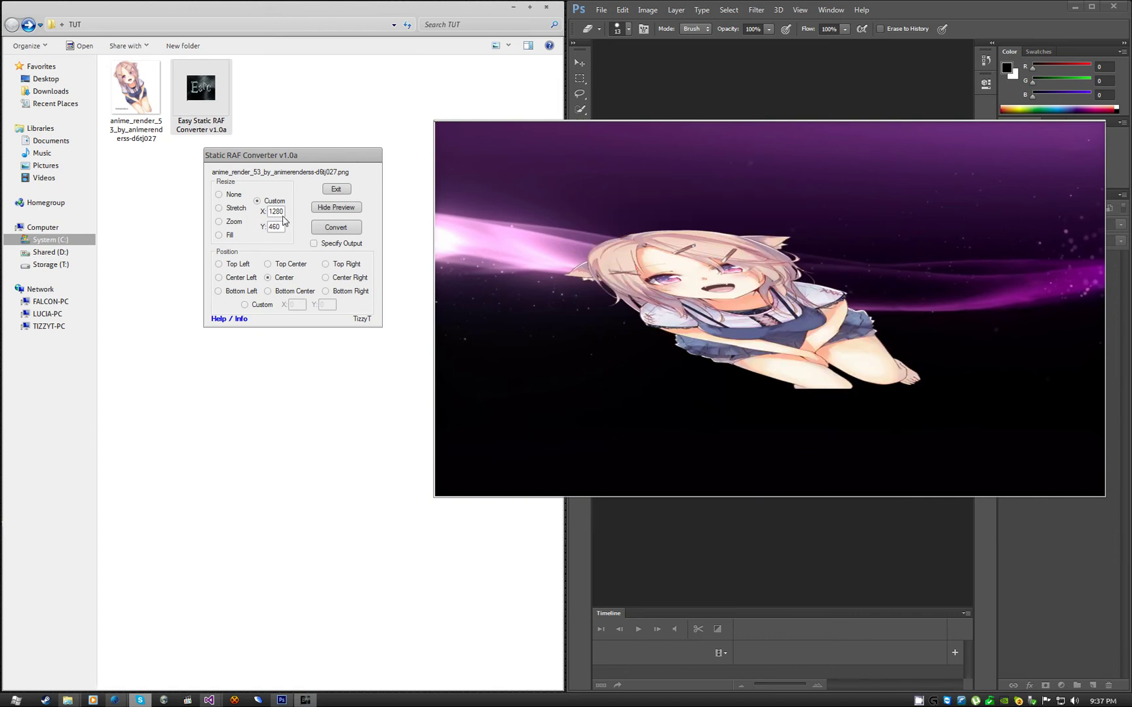
pyautogui.doubleClick(278, 211)
pyautogui.write('560')
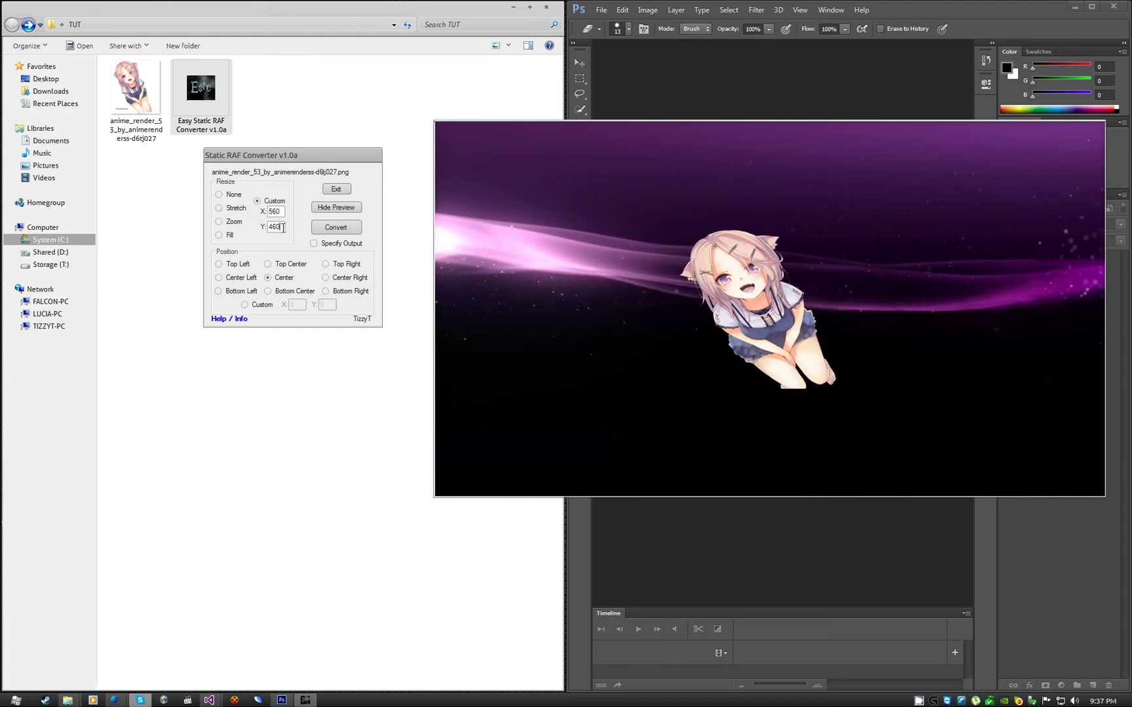
pyautogui.moveTo(282, 227); pyautogui.dragTo(252, 226)
pyautogui.write('750')
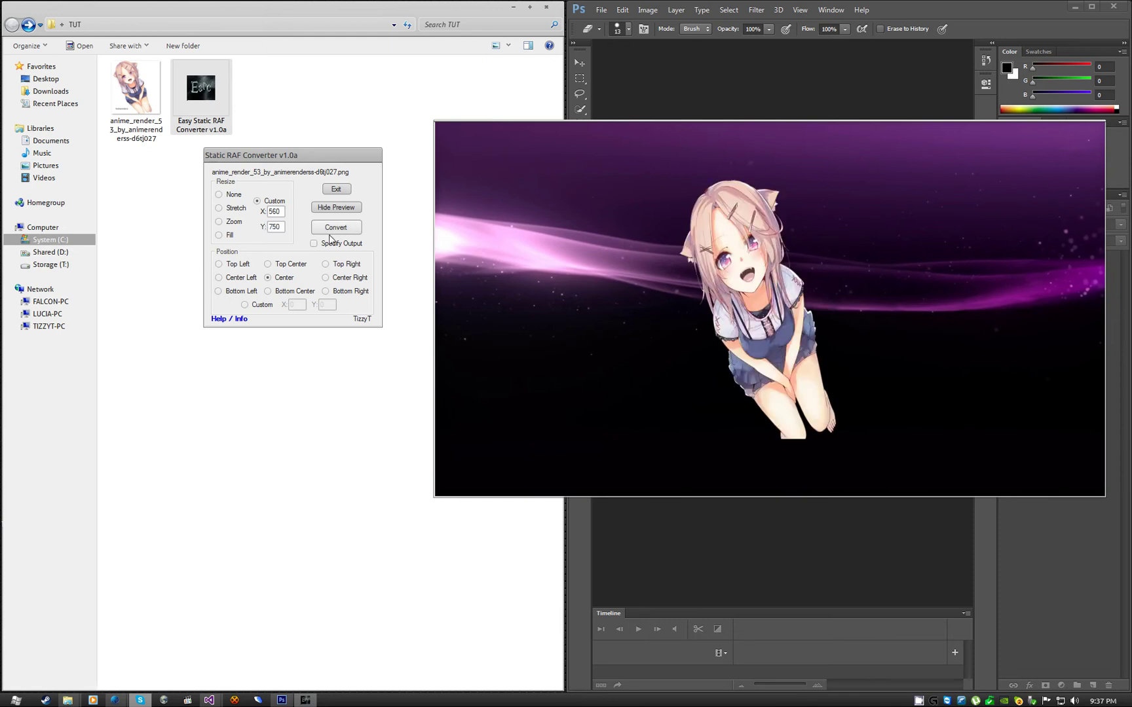
pyautogui.click(226, 199)
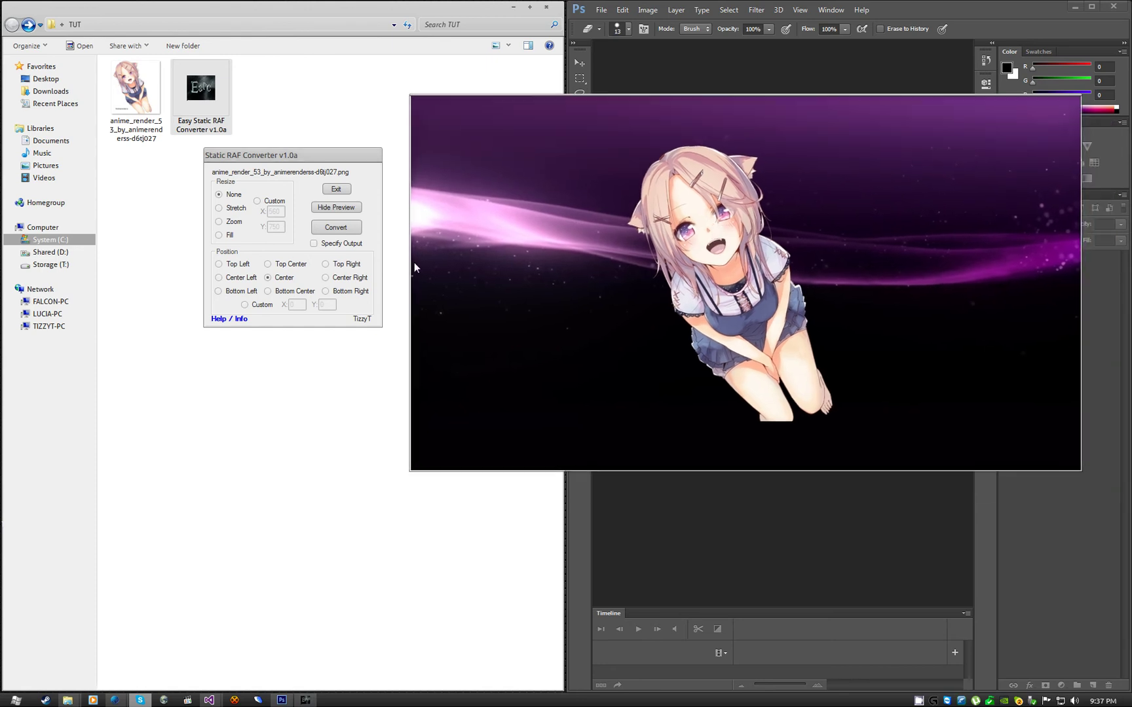
# Cycle through the corner, side and centre position presets for the character
pyautogui.moveTo(328, 155); pyautogui.dragTo(213, 216)
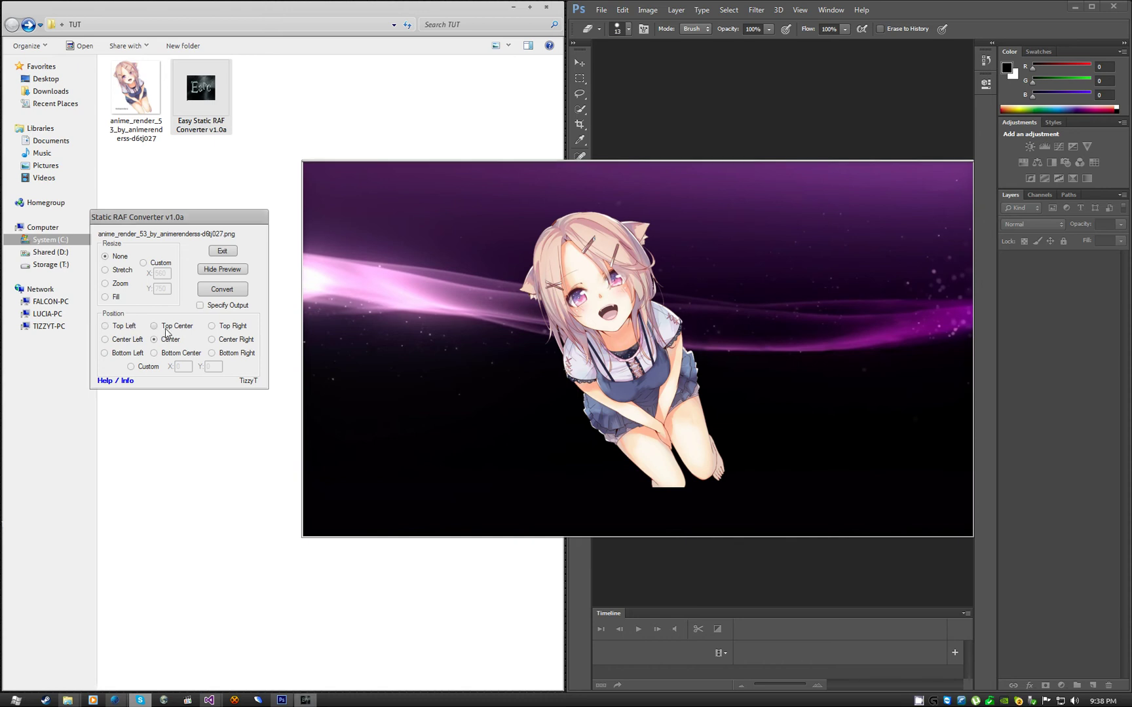
pyautogui.click(113, 328)
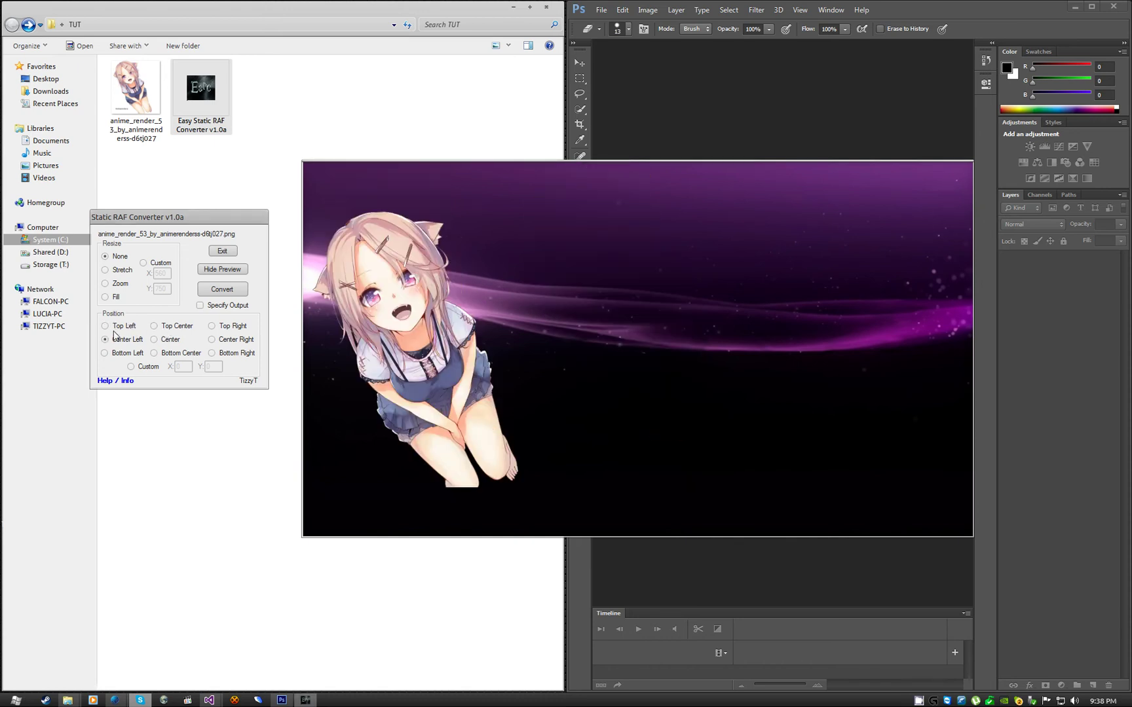
pyautogui.click(241, 329)
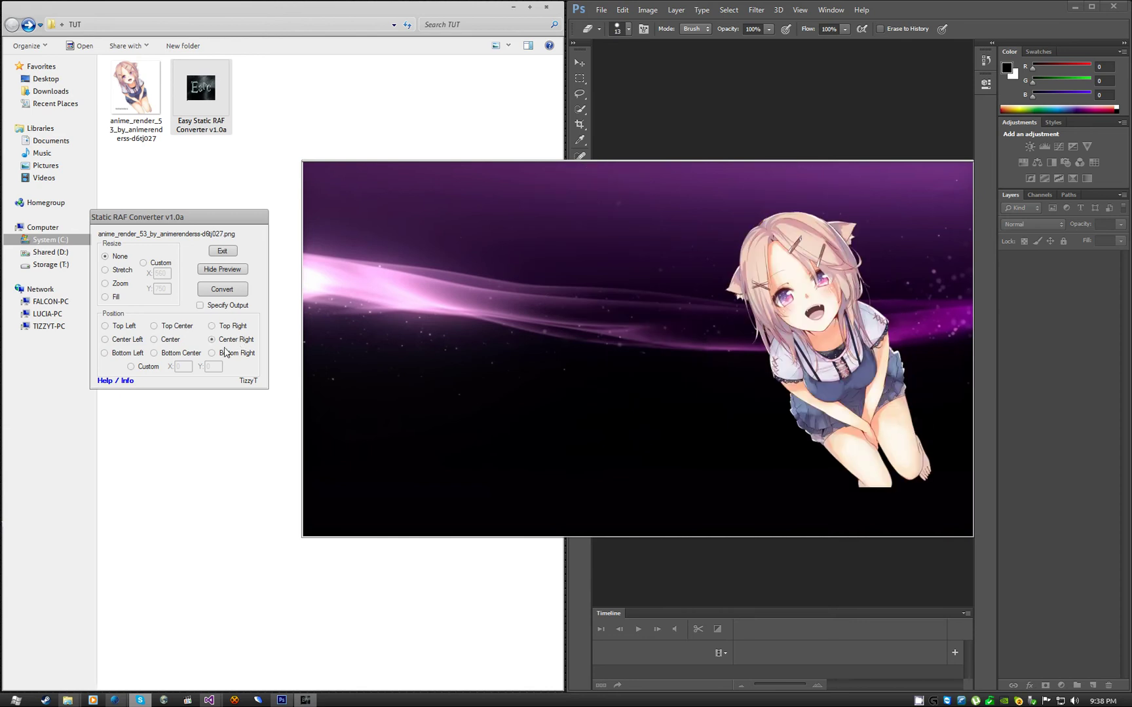
pyautogui.click(227, 353)
pyautogui.click(114, 348)
pyautogui.click(115, 340)
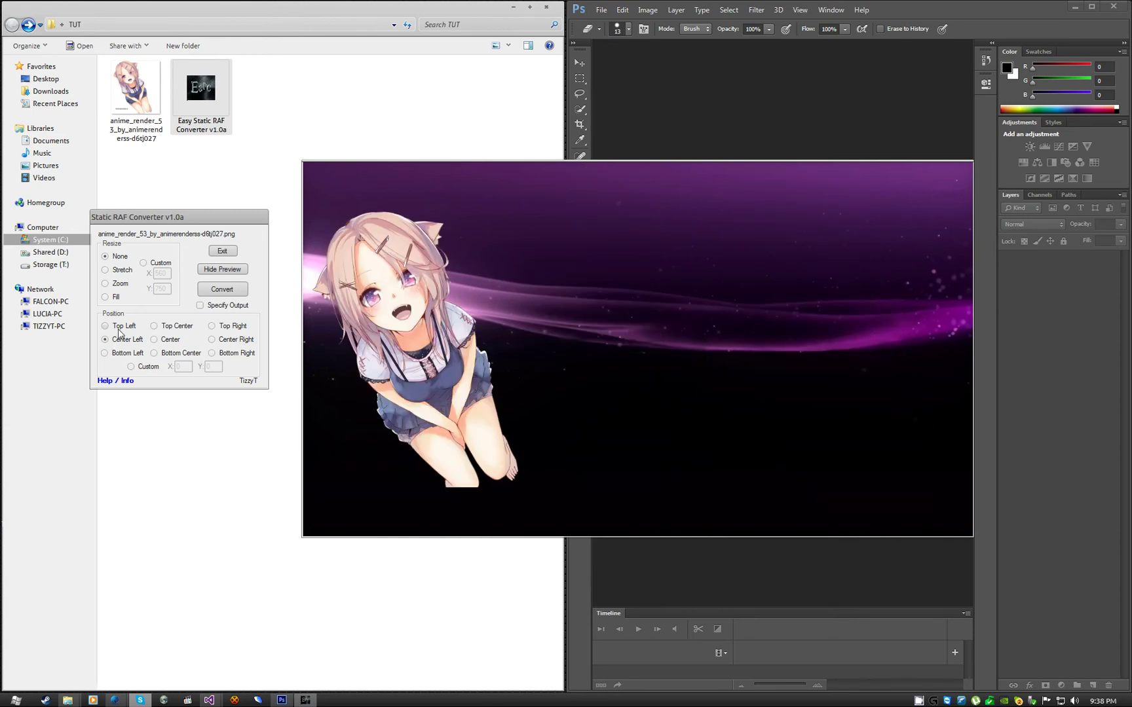
pyautogui.click(118, 327)
pyautogui.click(169, 326)
pyautogui.click(172, 339)
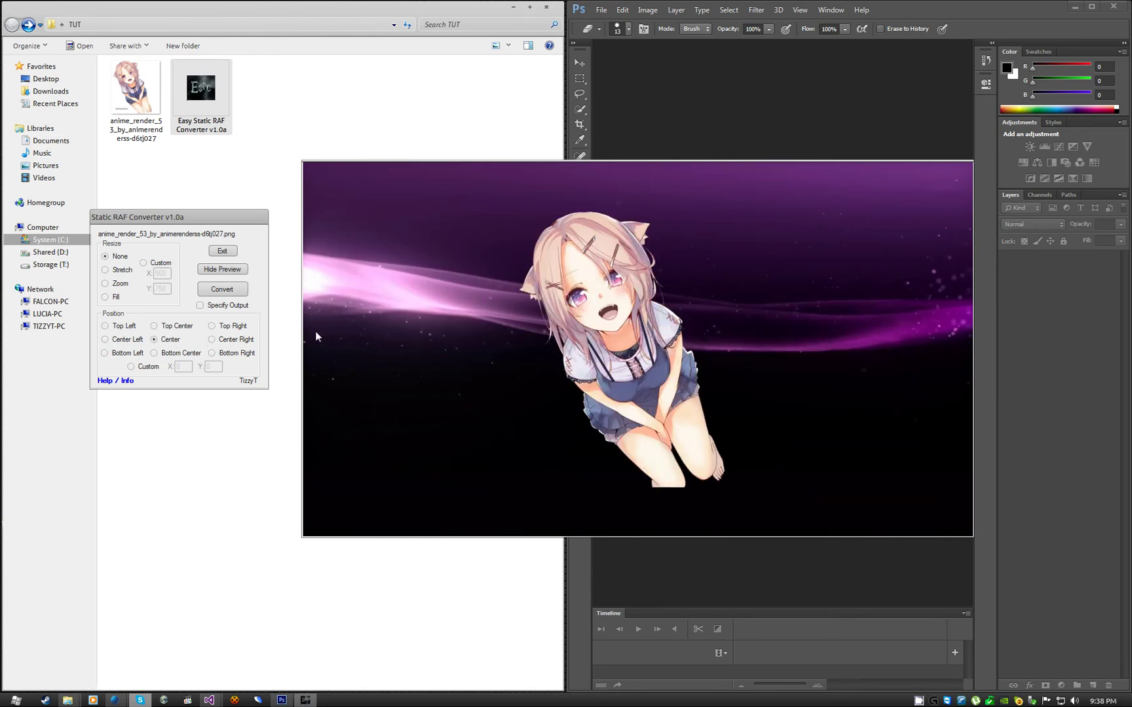
pyautogui.click(239, 329)
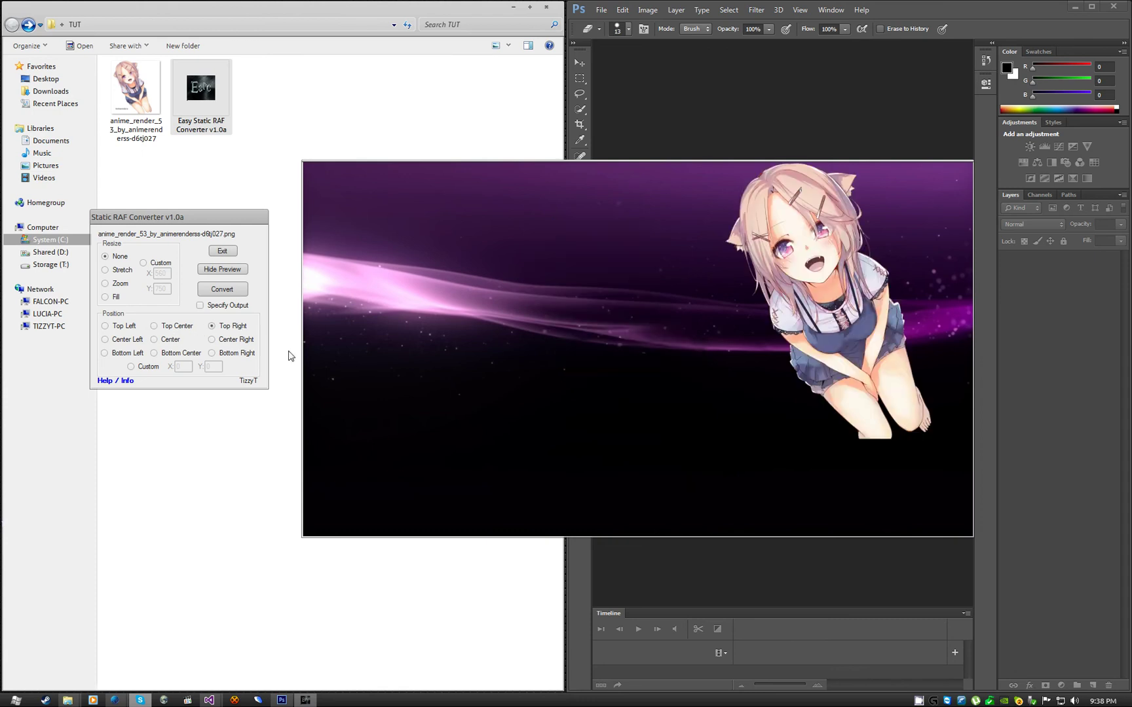
pyautogui.click(250, 352)
pyautogui.click(131, 353)
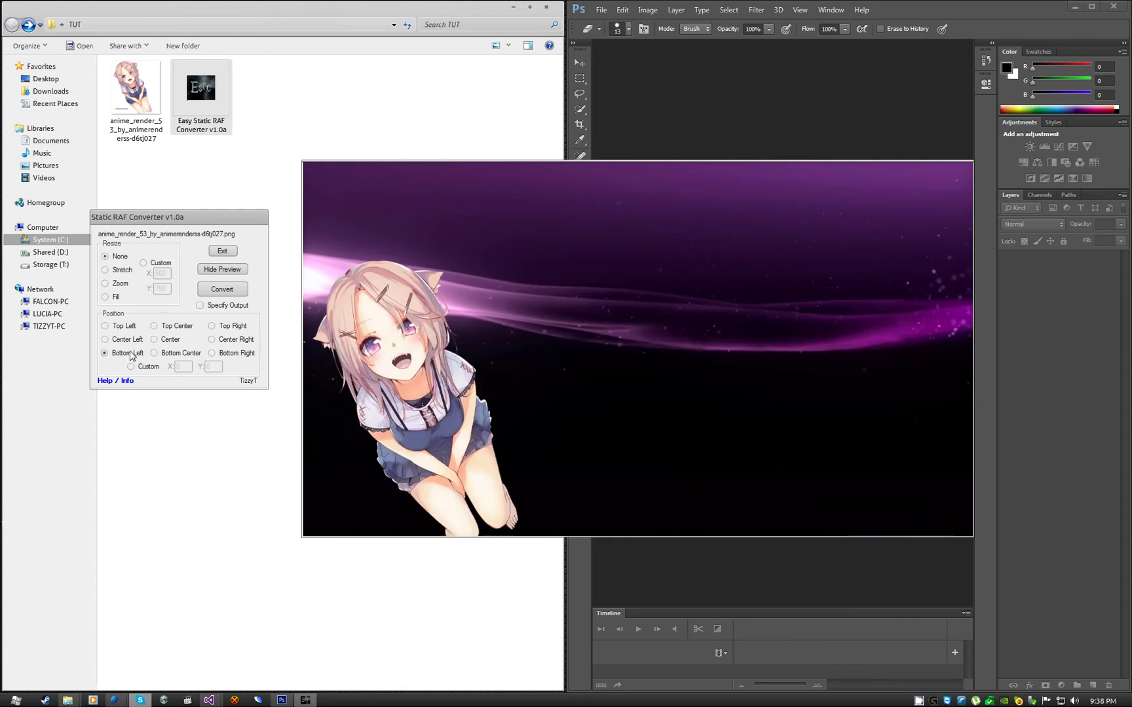
pyautogui.click(127, 330)
# Switch to Custom position, test X 1500, then set X back to 0 with Y 0
pyautogui.click(131, 366)
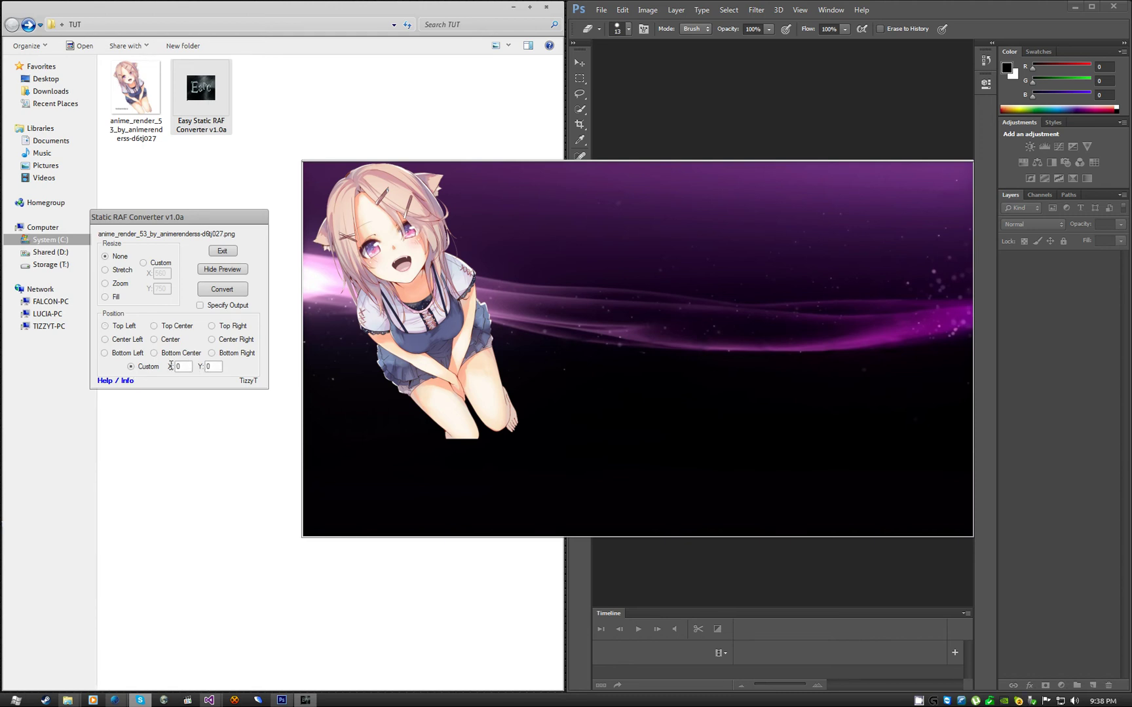
pyautogui.doubleClick(178, 366)
pyautogui.write('1500')
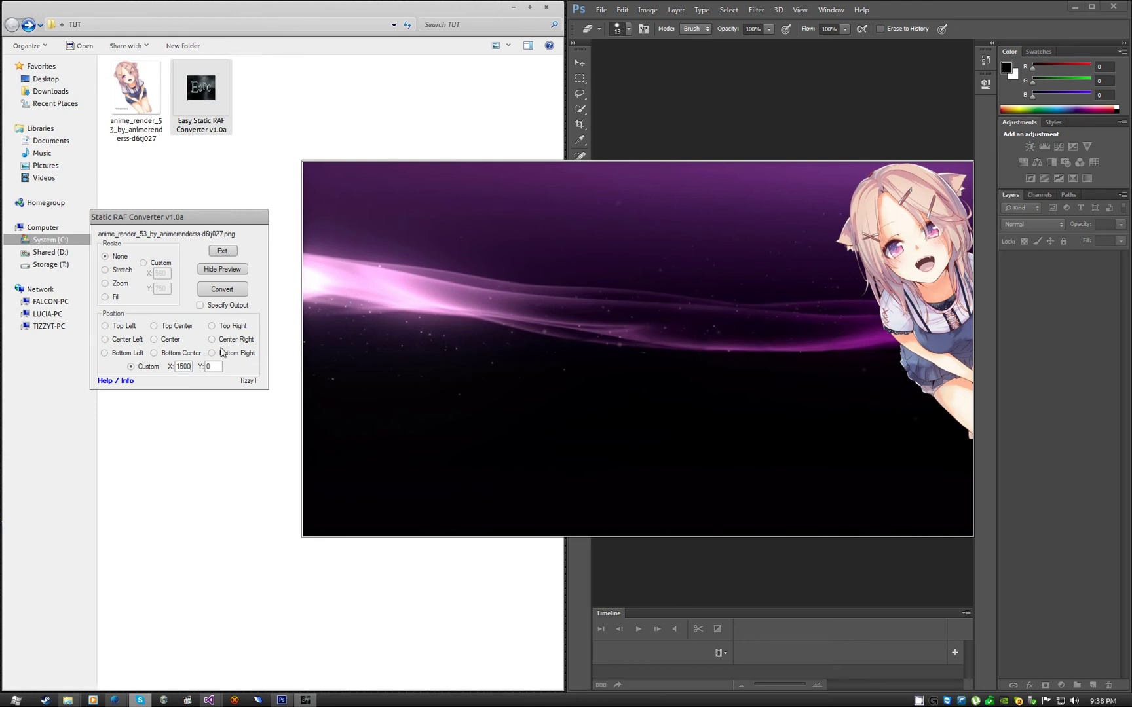
pyautogui.press('BackSpace')
pyautogui.press('BackSpace')
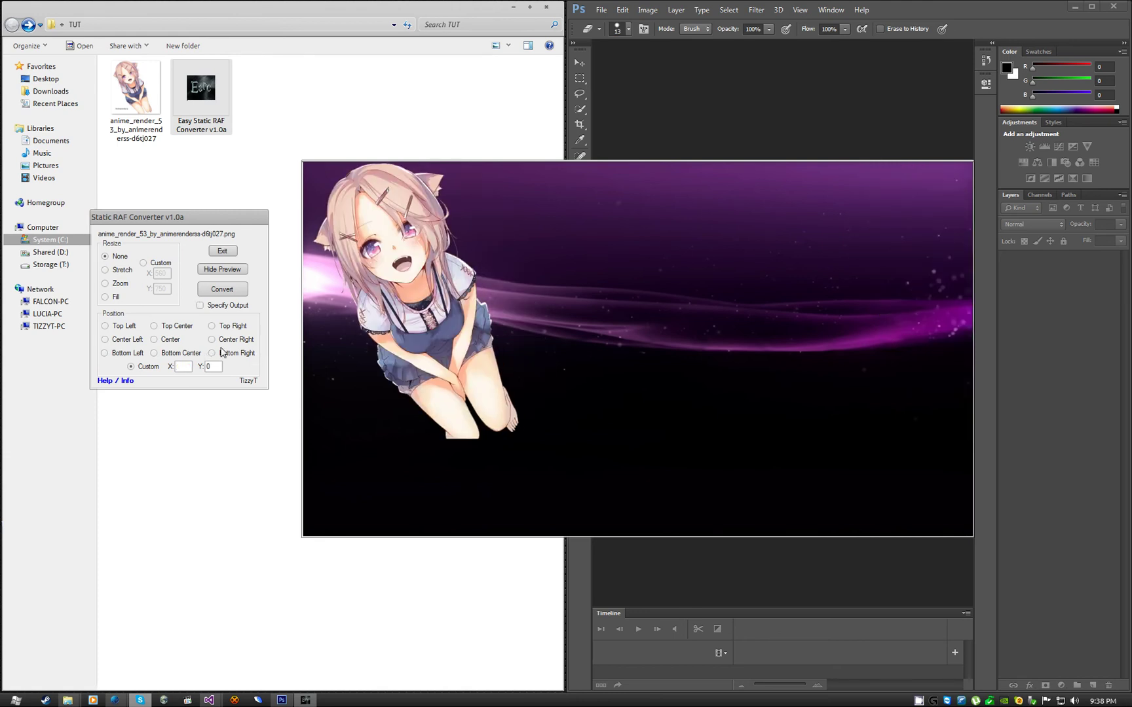
pyautogui.write('0')
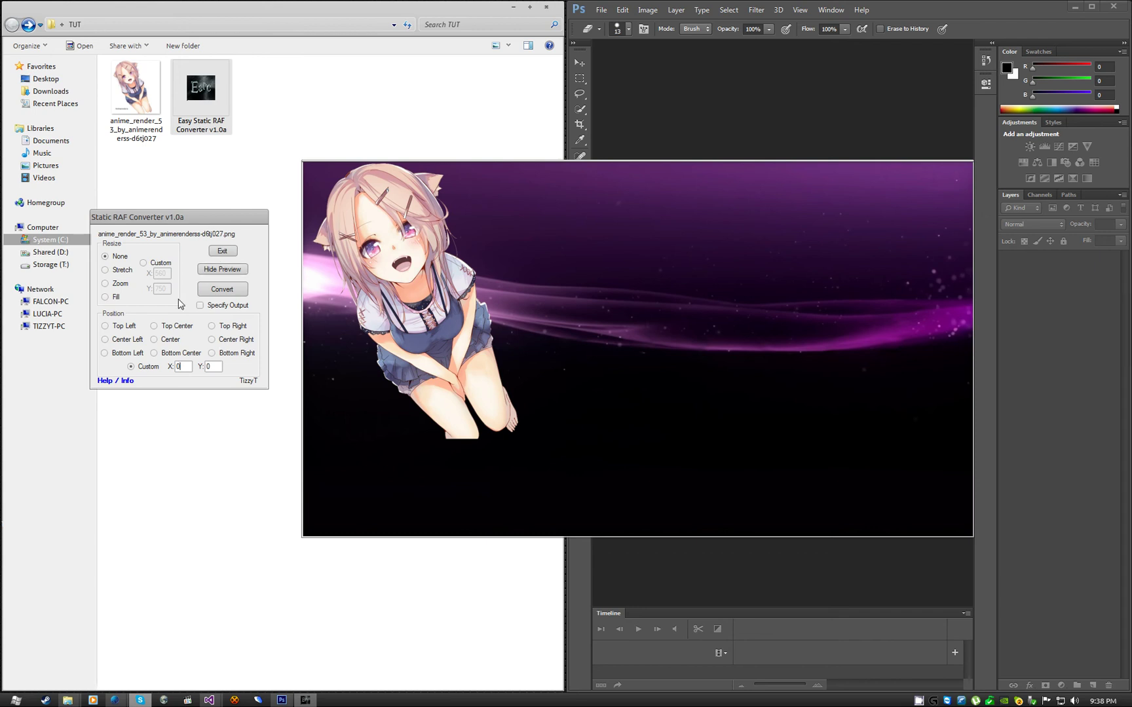
# Anchor the character at Bottom Center and rearrange the converter and preview windows
pyautogui.click(172, 339)
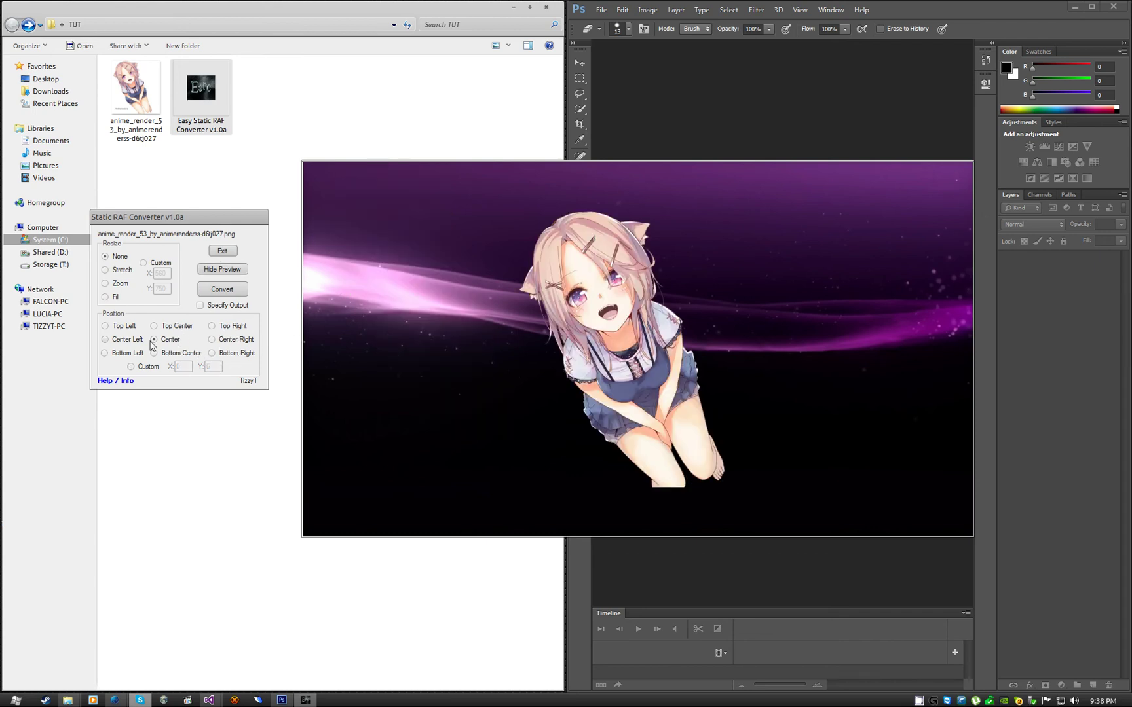
pyautogui.click(185, 353)
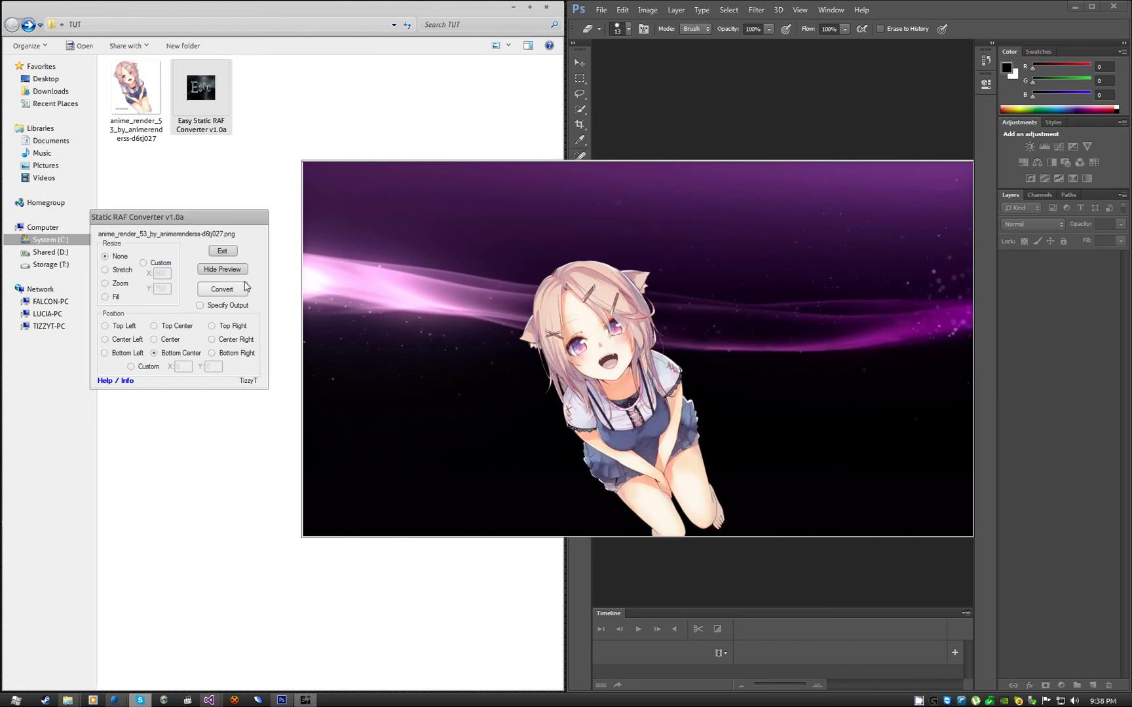
pyautogui.moveTo(156, 218); pyautogui.dragTo(170, 196)
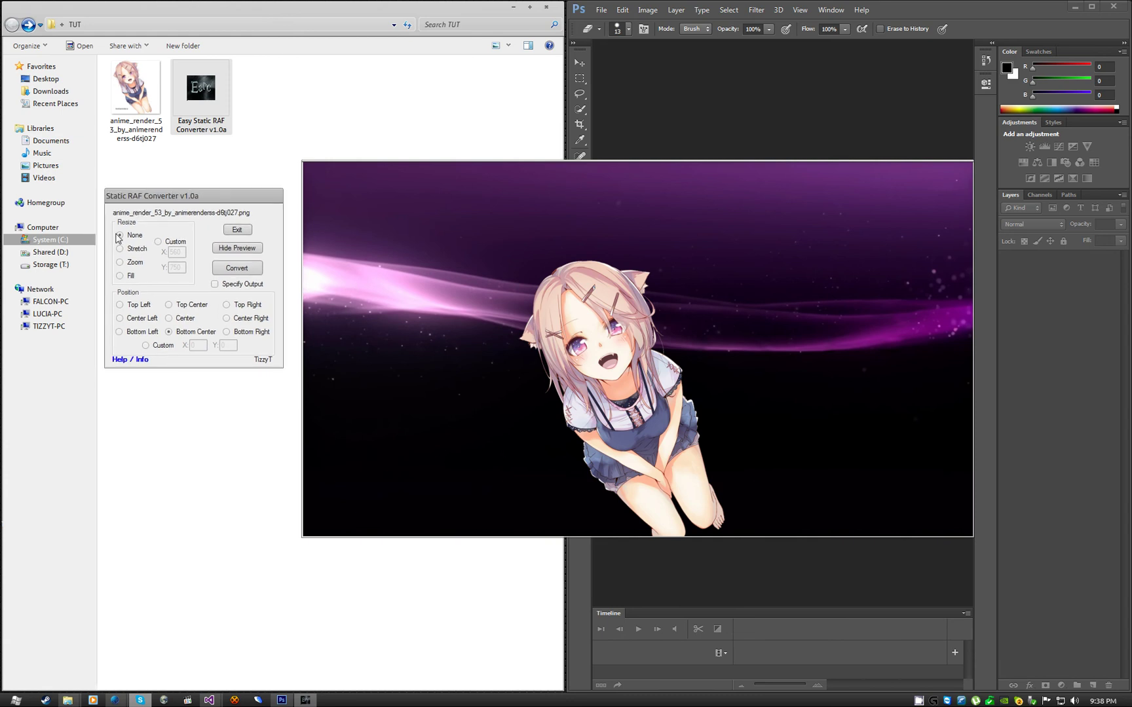
pyautogui.moveTo(529, 323); pyautogui.dragTo(568, 284)
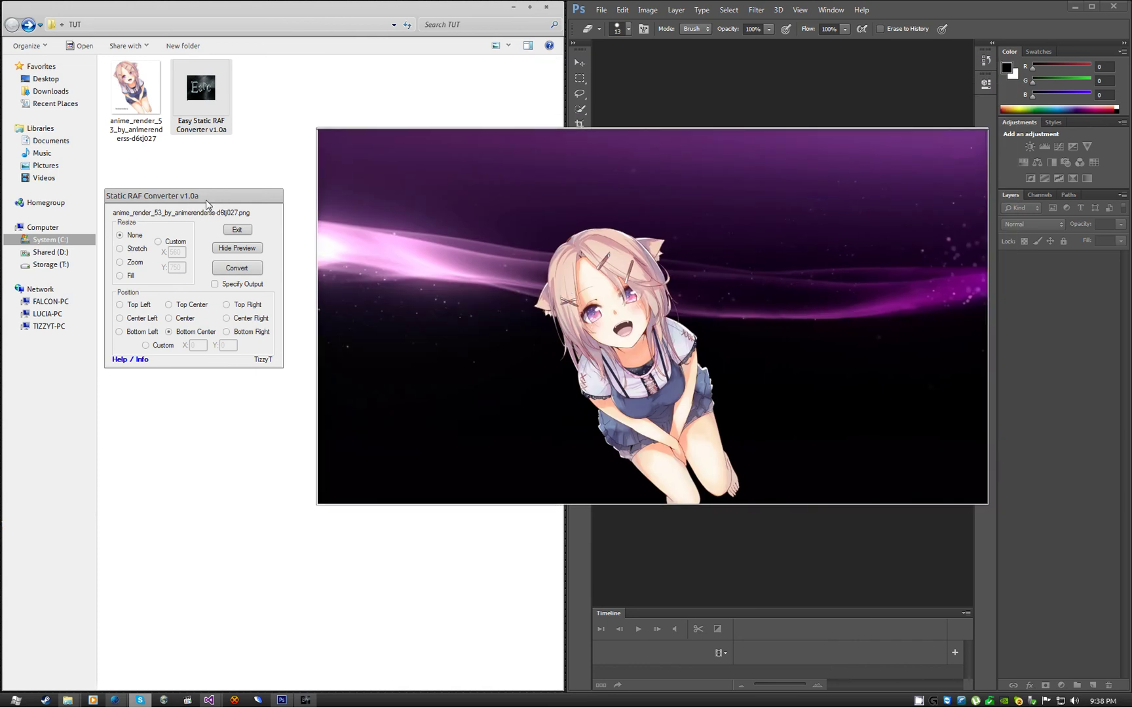
pyautogui.moveTo(202, 200); pyautogui.dragTo(238, 231)
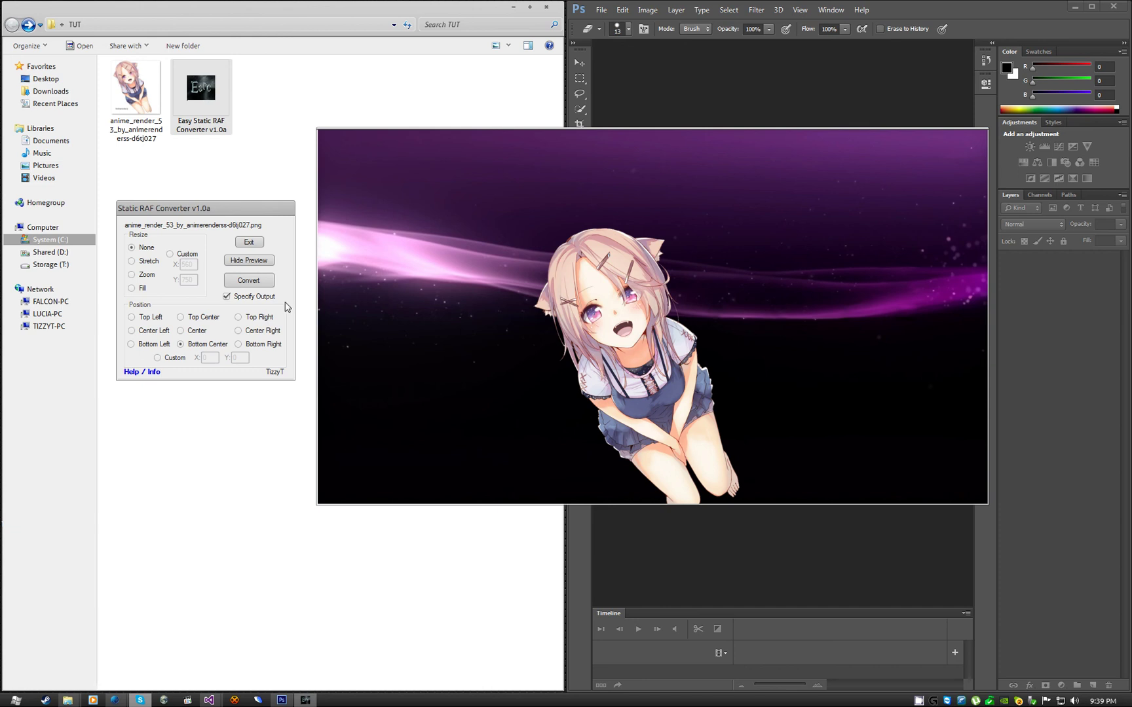
# Turn off Specify Output to keep the default output location and reposition the converter
pyautogui.click(266, 299)
pyautogui.moveTo(217, 210); pyautogui.dragTo(780, 523)
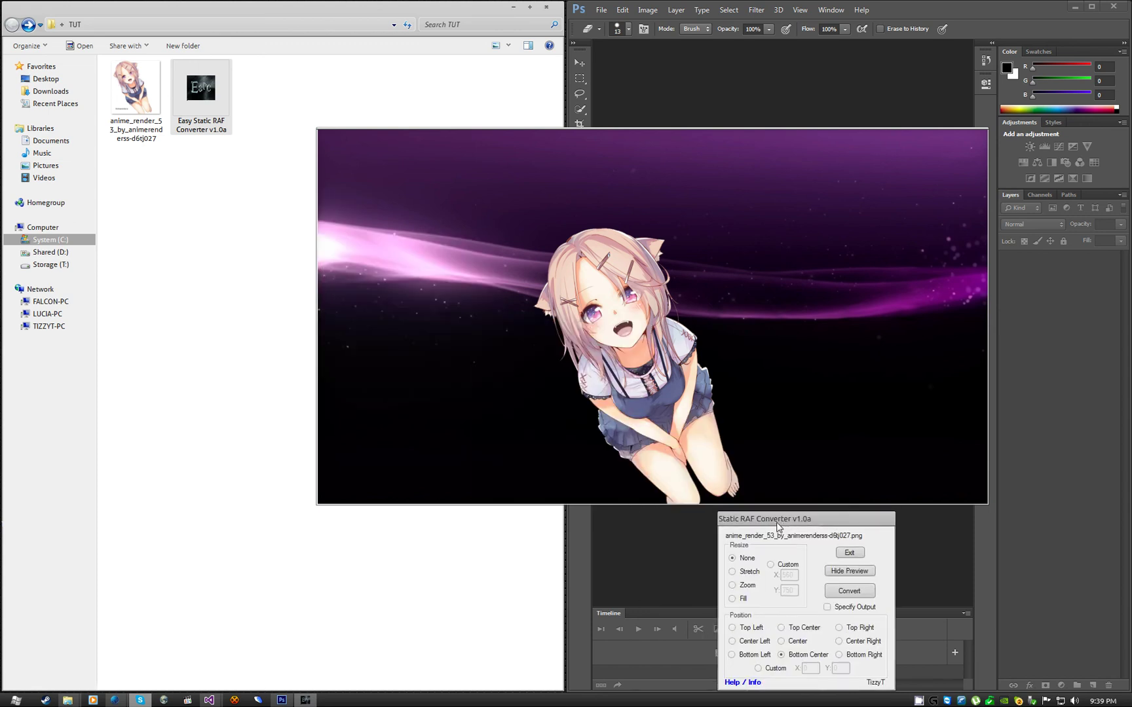
pyautogui.click(160, 120)
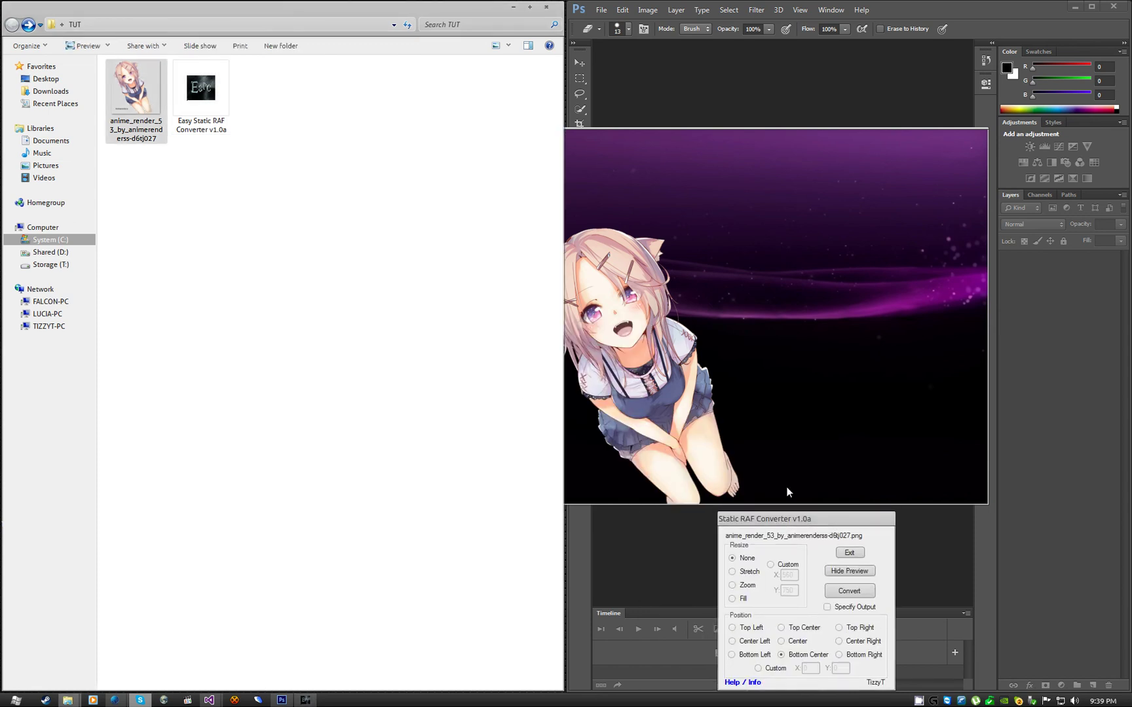
pyautogui.moveTo(787, 518); pyautogui.dragTo(336, 199)
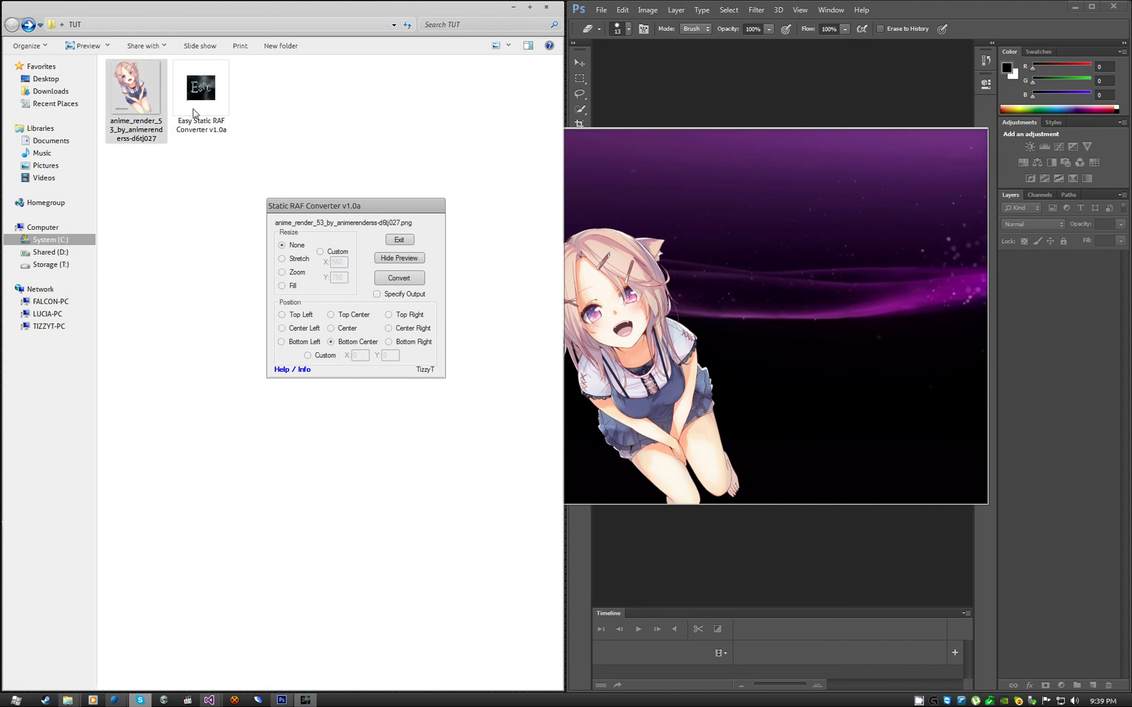
pyautogui.moveTo(369, 206); pyautogui.dragTo(387, 176)
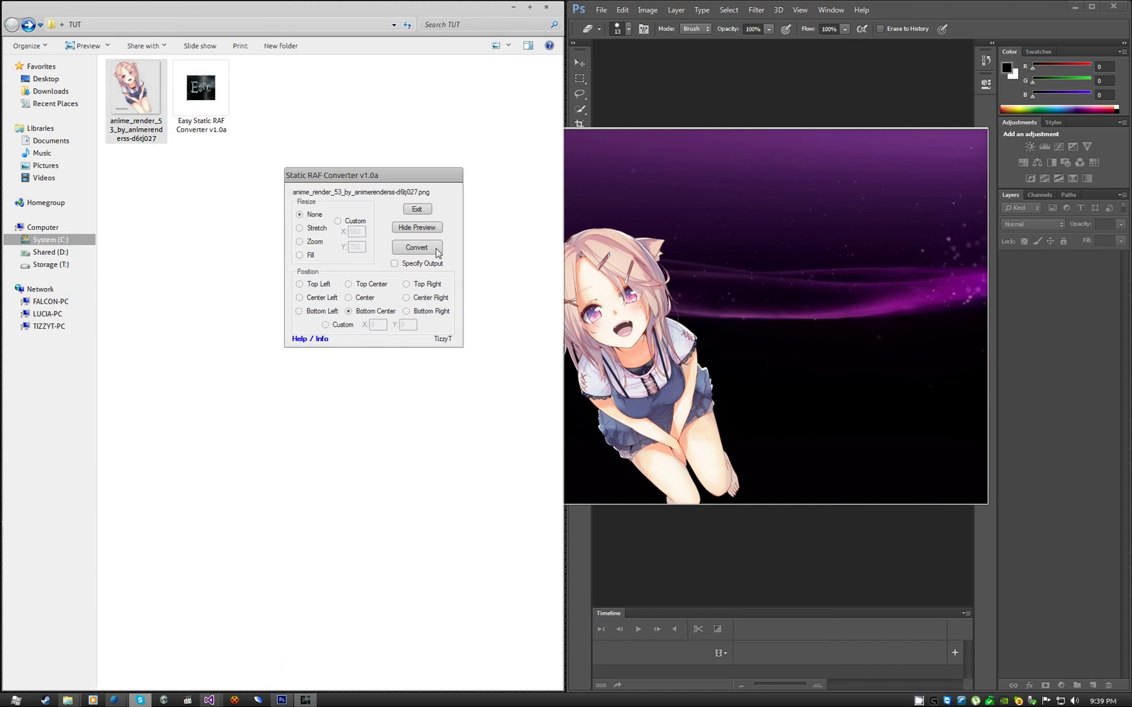
# Convert the render and check the bottom-centred Preview in the new output folder
pyautogui.click(422, 249)
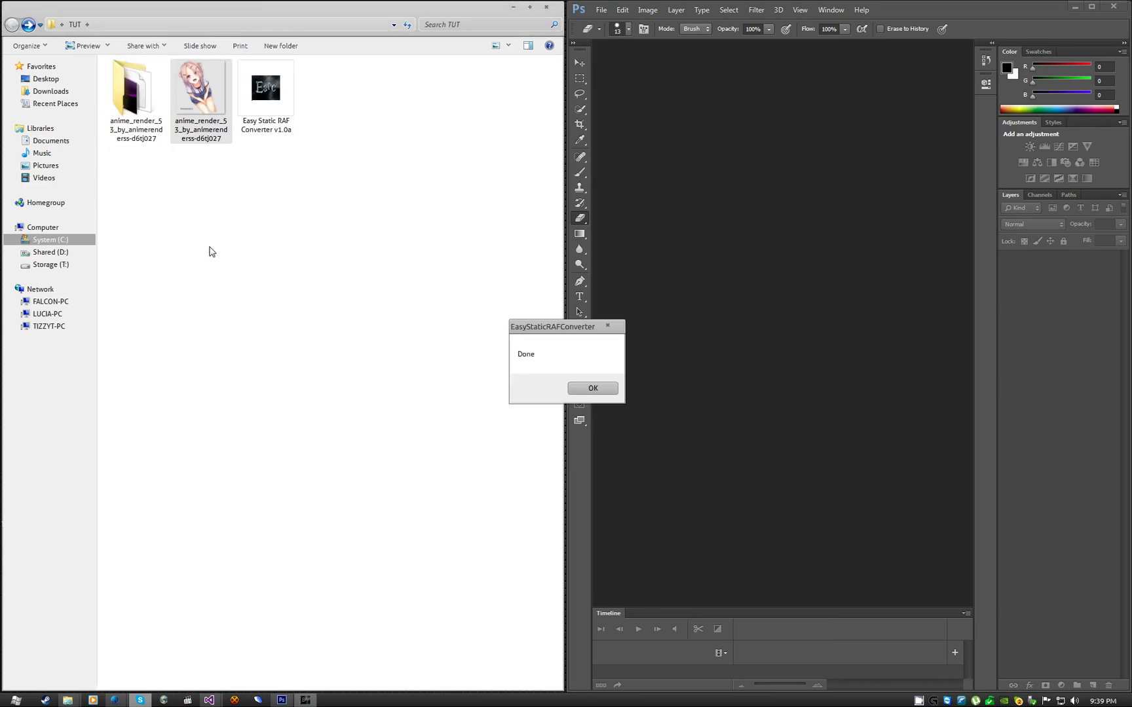
pyautogui.click(603, 389)
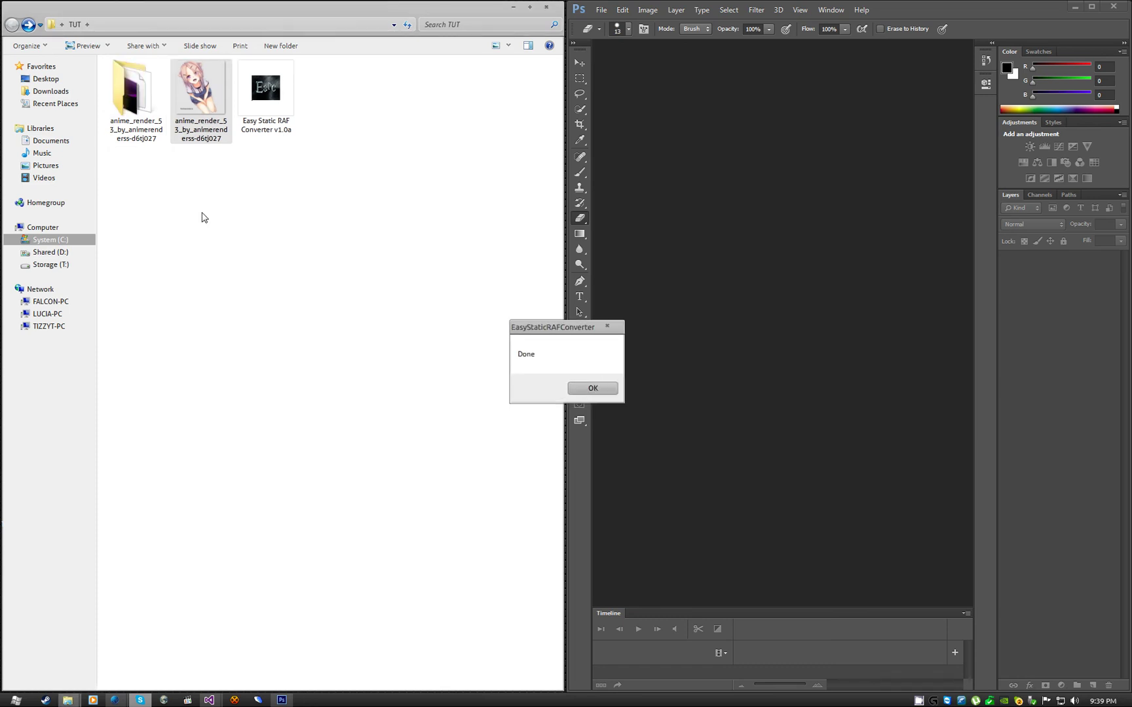
pyautogui.doubleClick(135, 113)
pyautogui.doubleClick(227, 111)
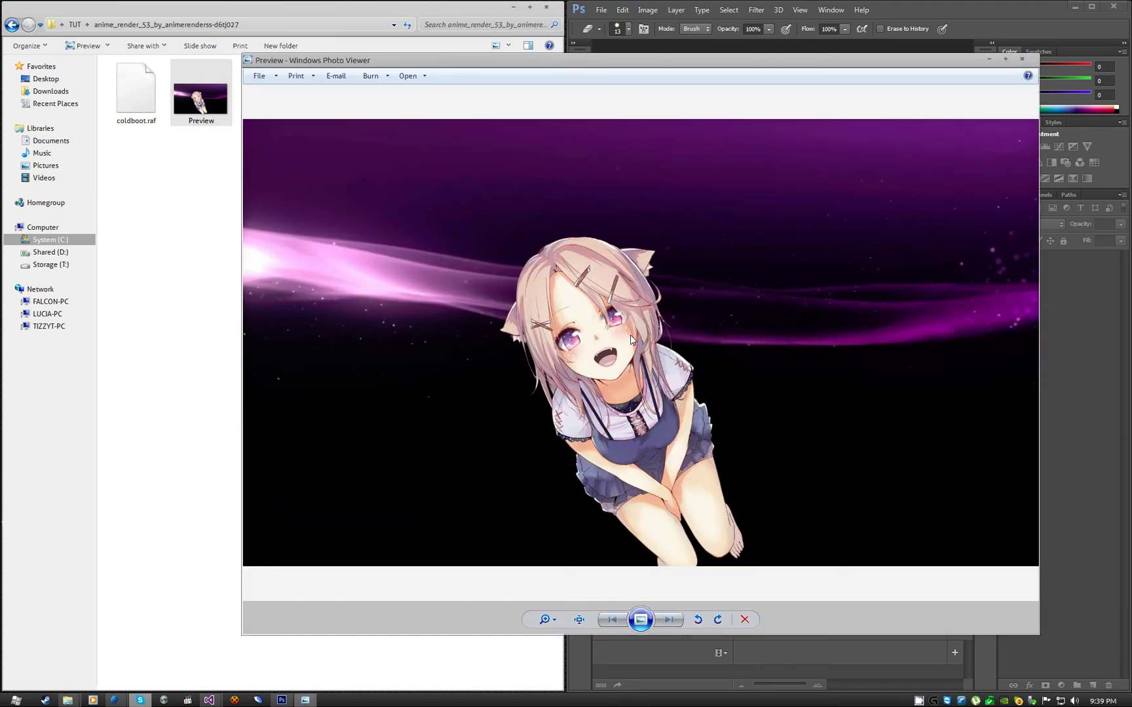
pyautogui.click(1022, 59)
# Return to the TUT folder and restore the Explorer window to a smaller size
pyautogui.click(121, 121)
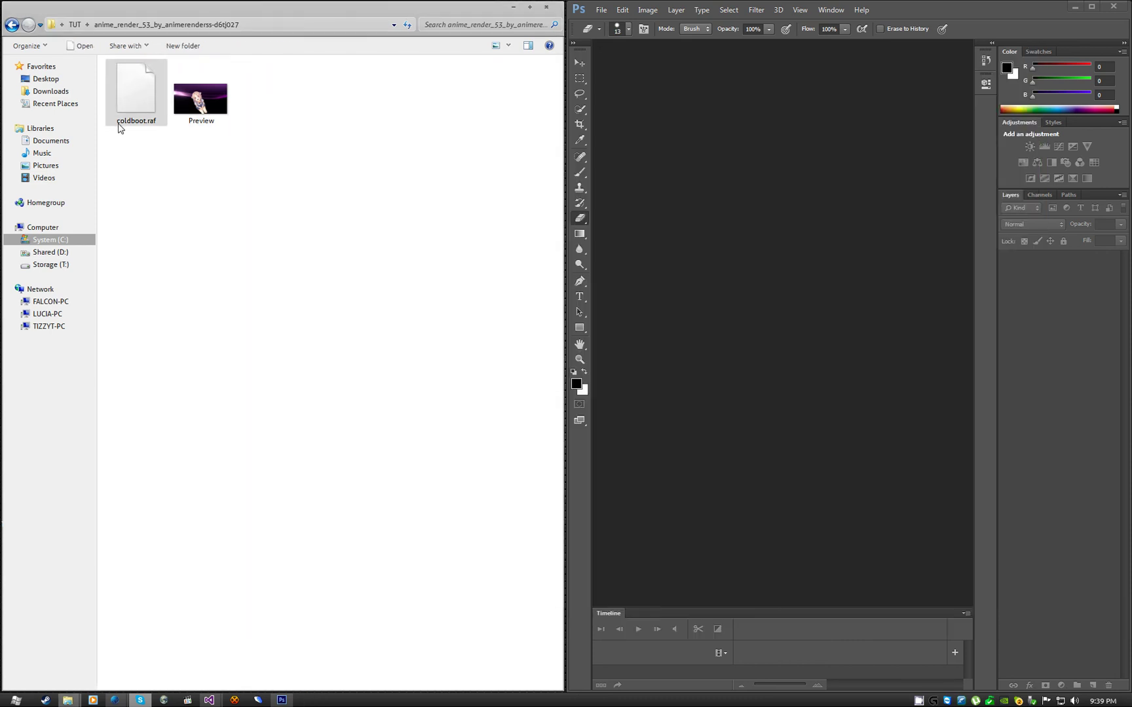
pyautogui.click(222, 235)
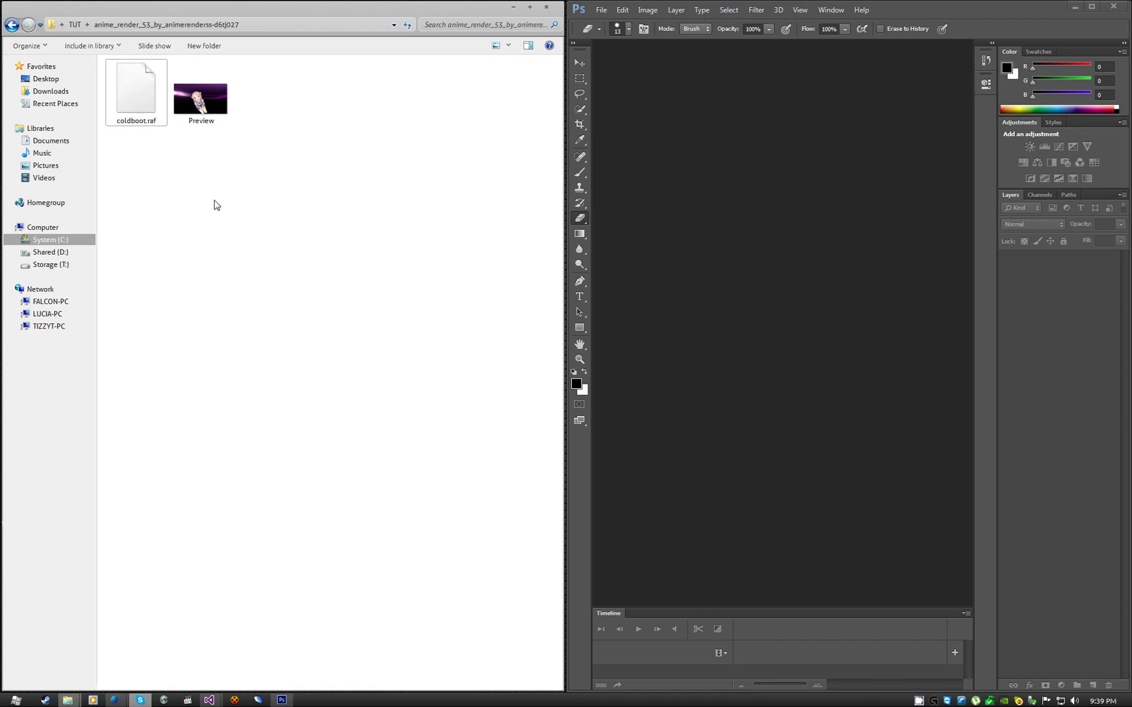
pyautogui.click(15, 23)
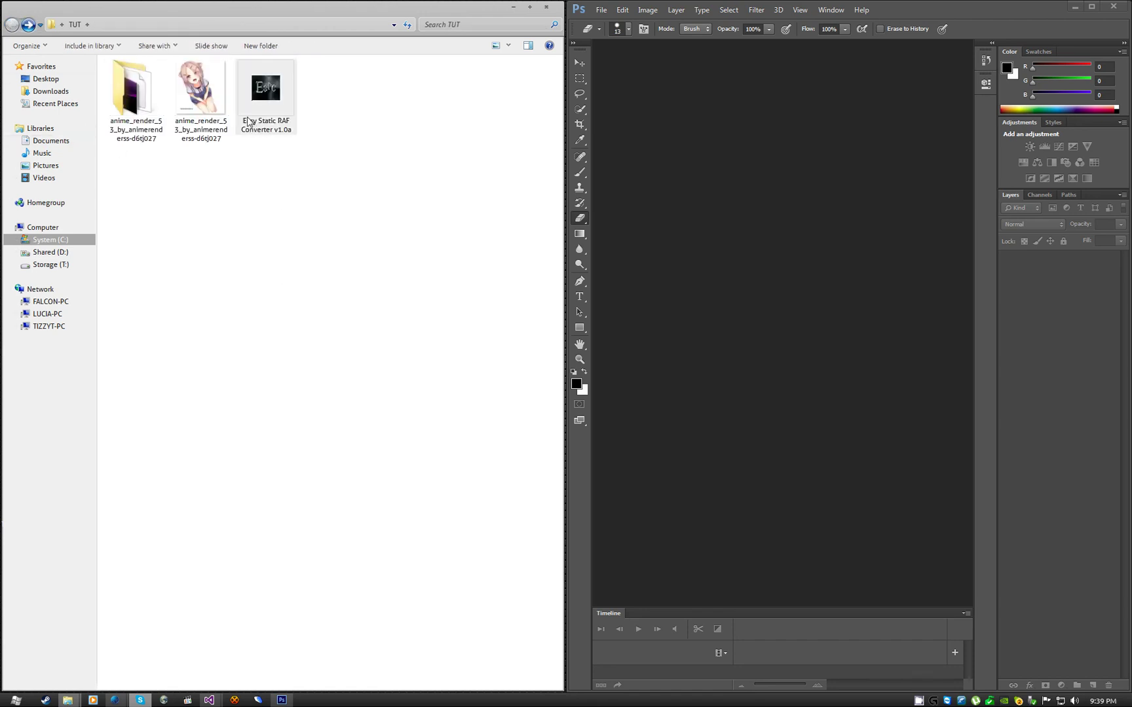
pyautogui.click(200, 110)
pyautogui.click(397, 185)
pyautogui.moveTo(343, 8); pyautogui.dragTo(347, 141)
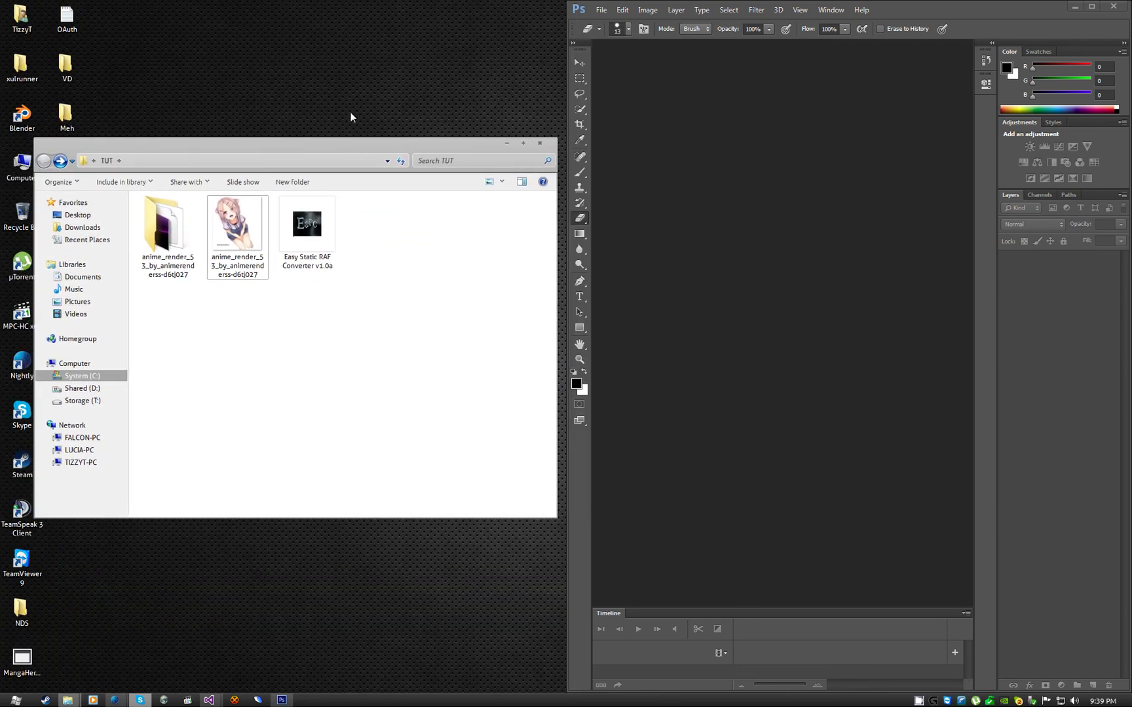